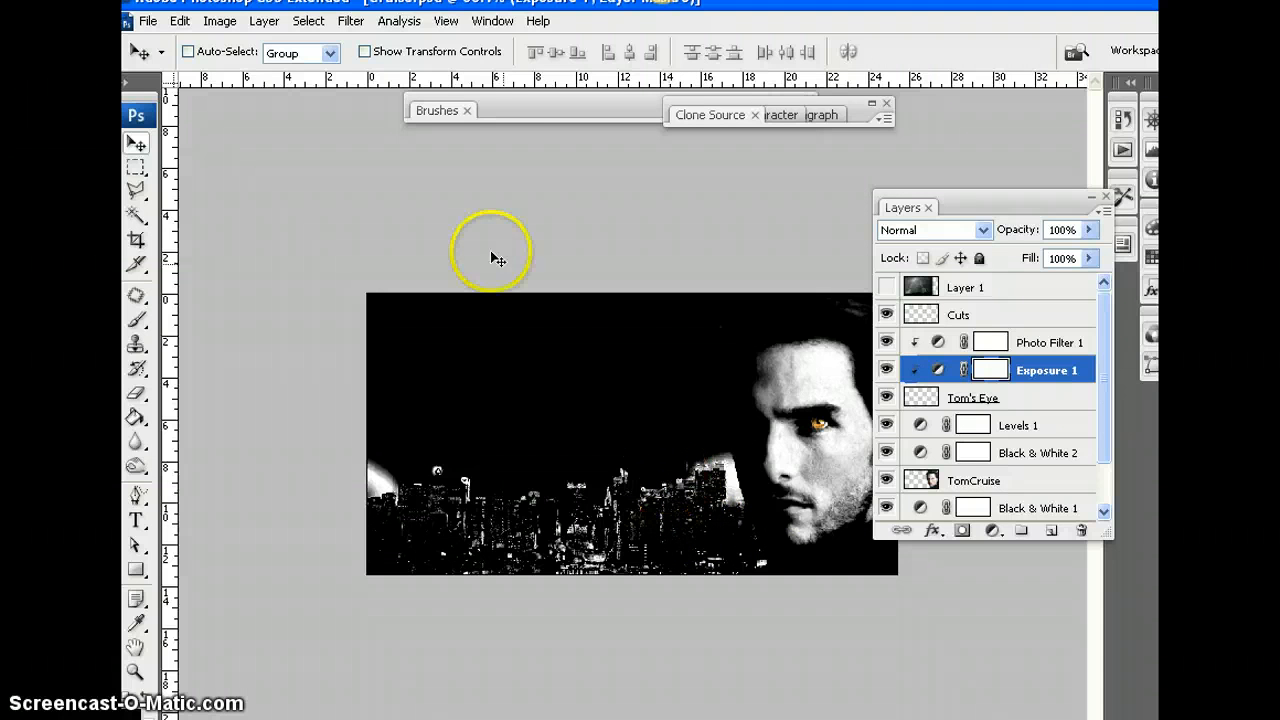
- Switch to the open Untitled-1 document containing the portrait photo
left_click(492, 21)
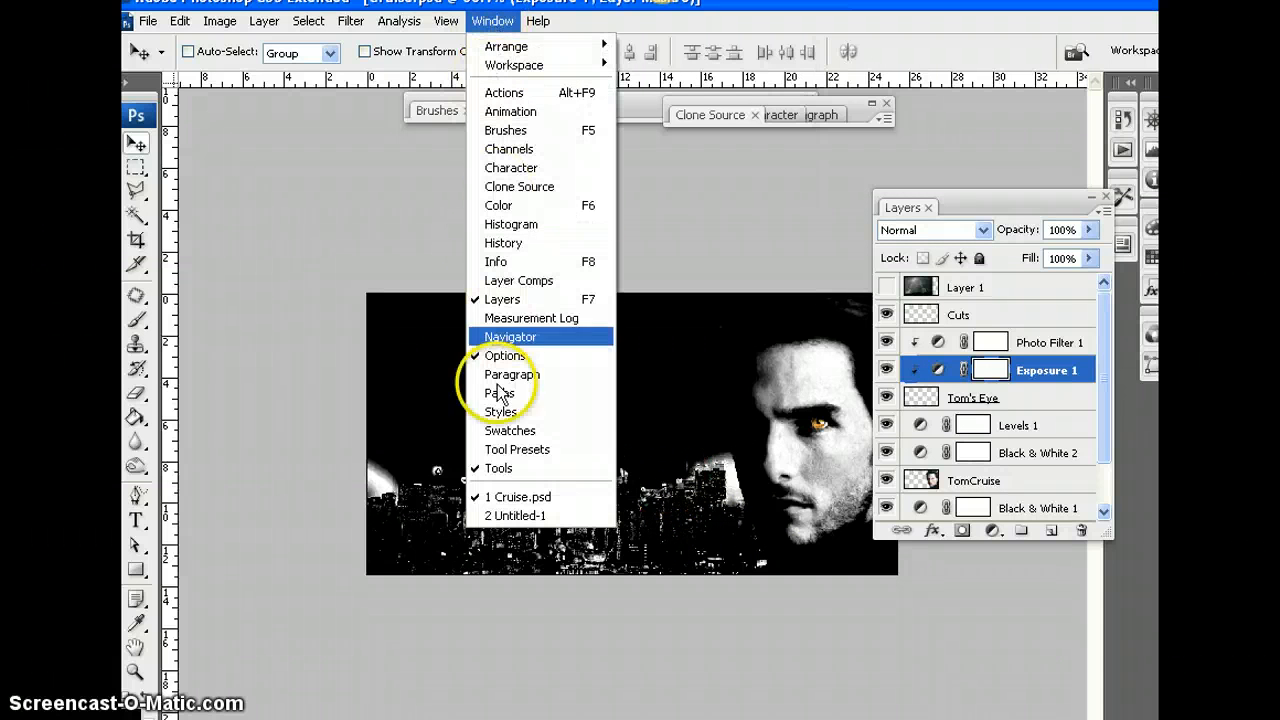
left_click(503, 517)
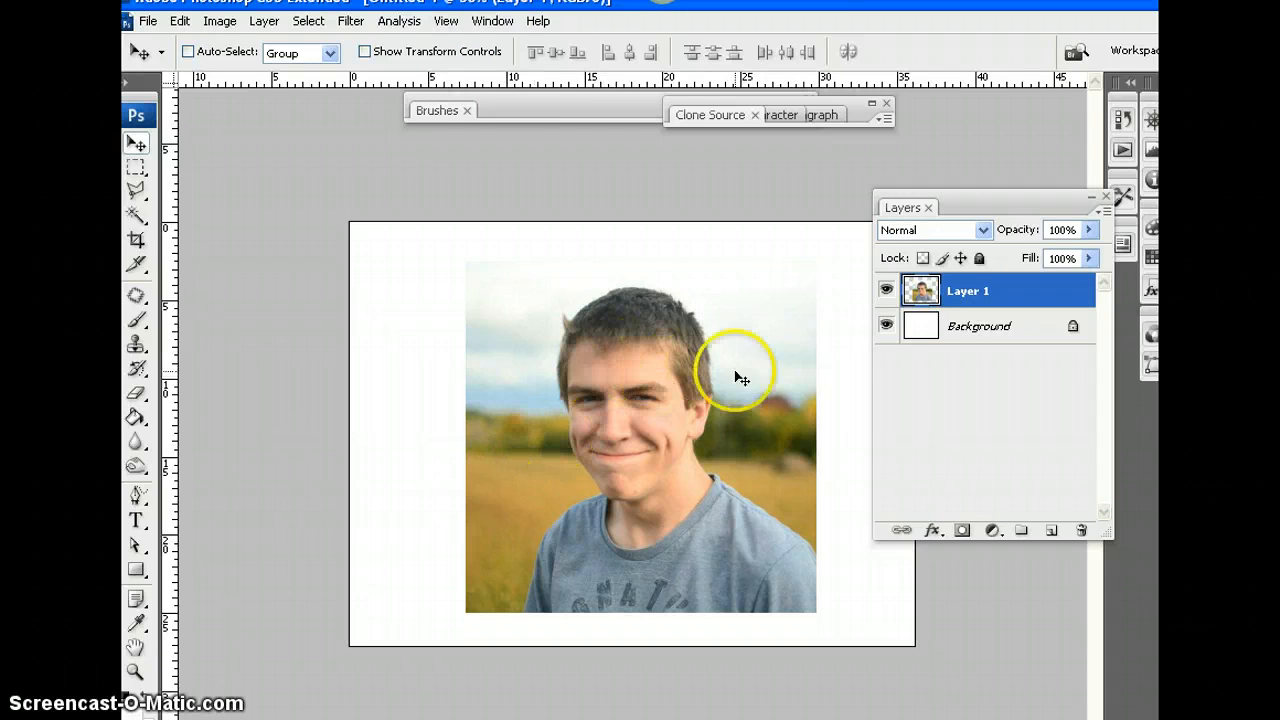
- Add a Levels adjustment layer above the portrait with input levels of 78, 1.26 and 209
left_click(992, 531)
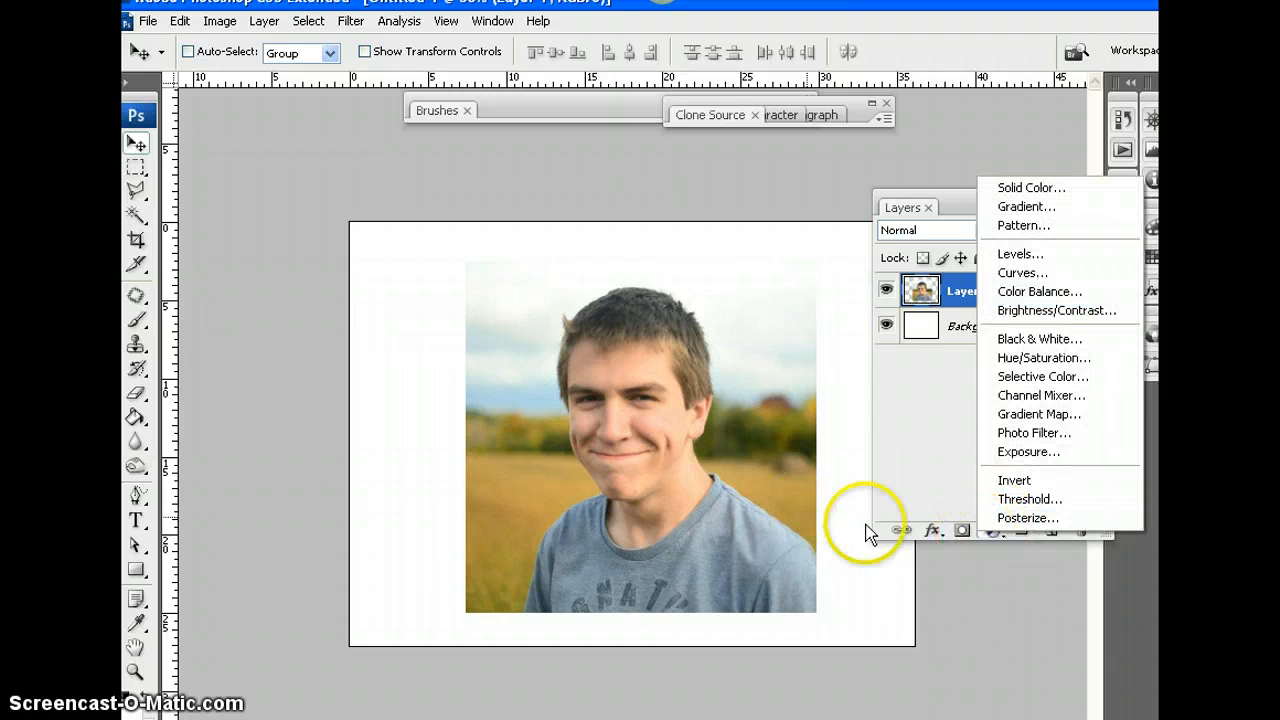
left_click(1010, 255)
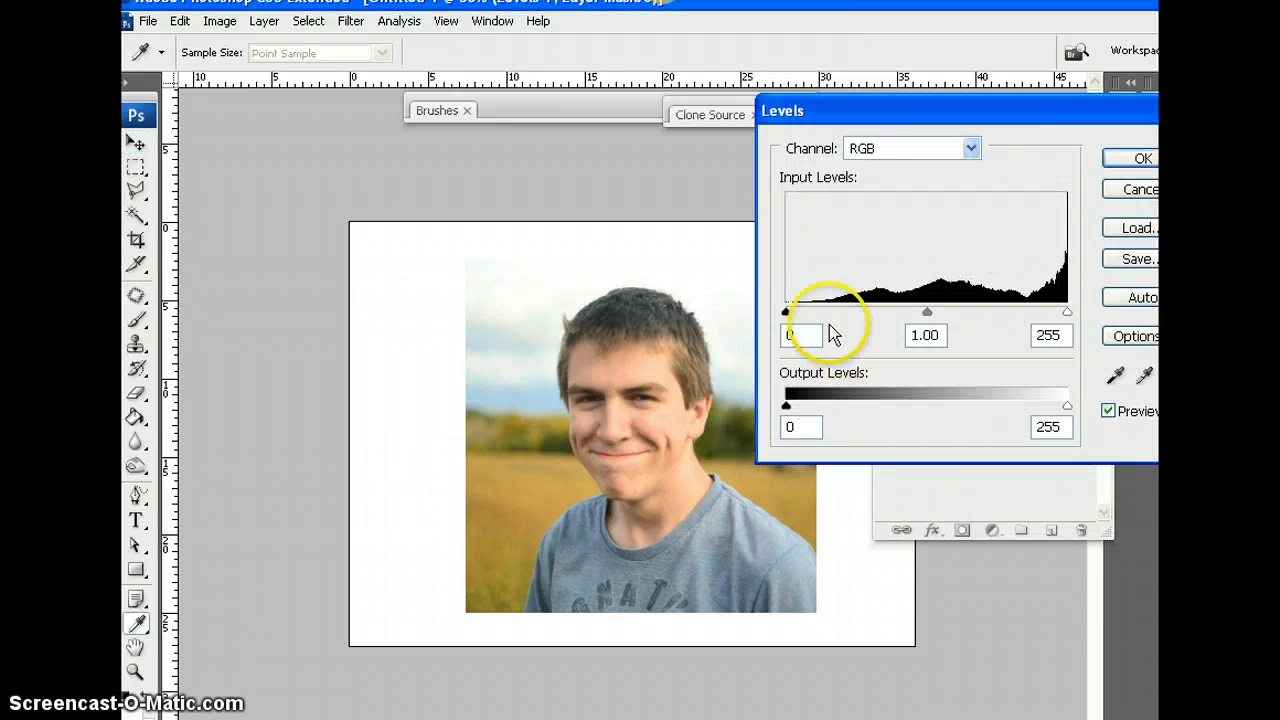
left_click_drag(787, 312, 867, 312)
left_click_drag(968, 312, 954, 313)
mouse_move(1067, 312)
left_mouse_down()
mouse_move(1006, 312)
mouse_move(1066, 312)
left_mouse_up()
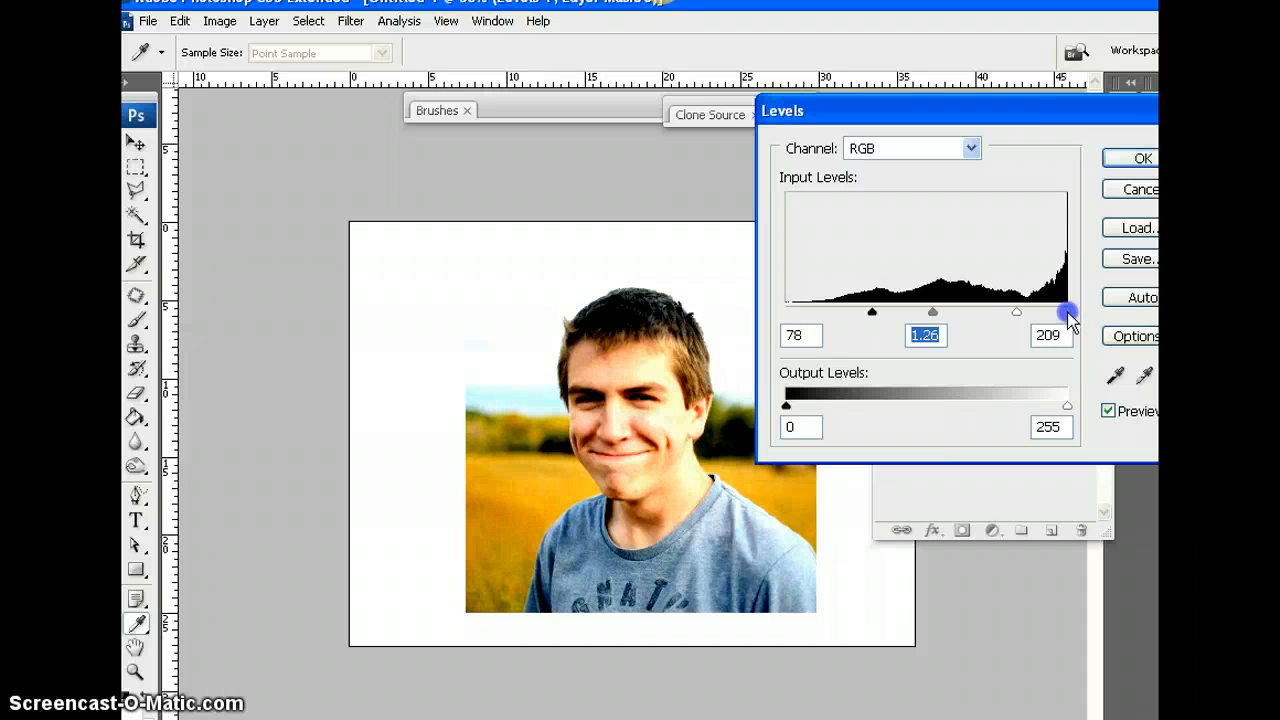
left_click(1128, 159)
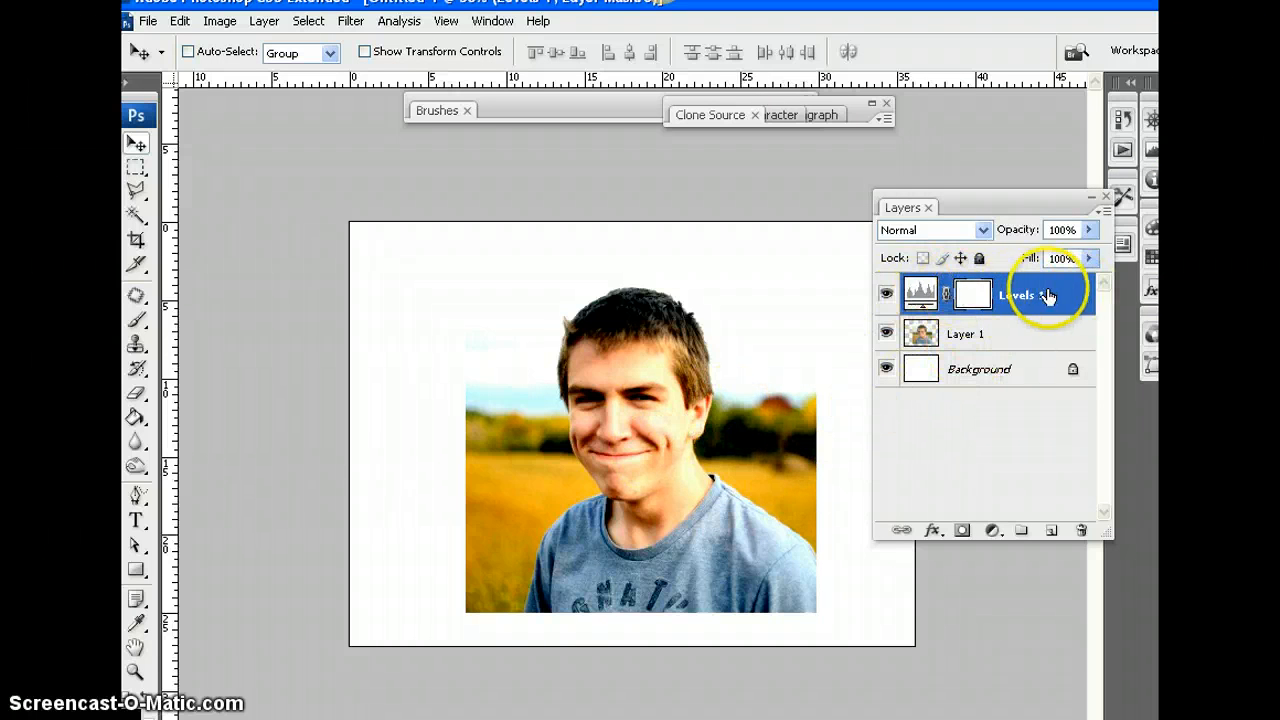
- Hide and reshow the Levels 1 layer to compare the portrait with and without the adjustment
left_click(885, 294)
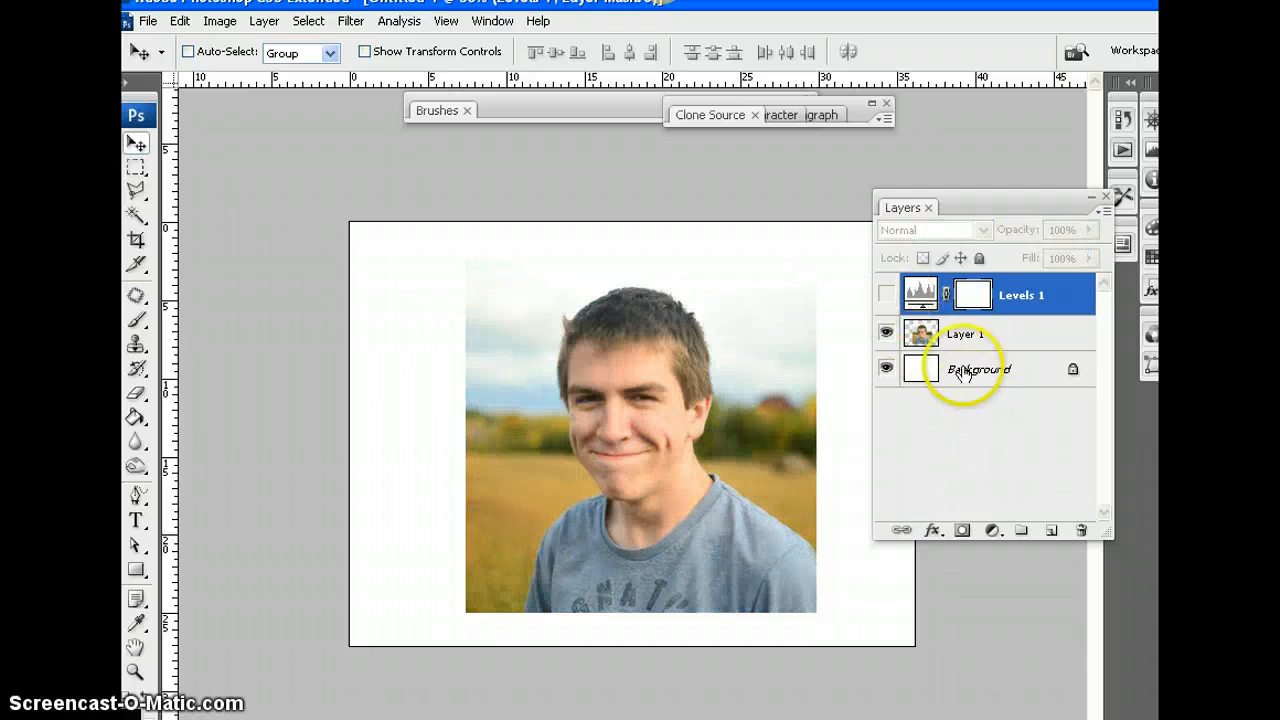
left_click(886, 296)
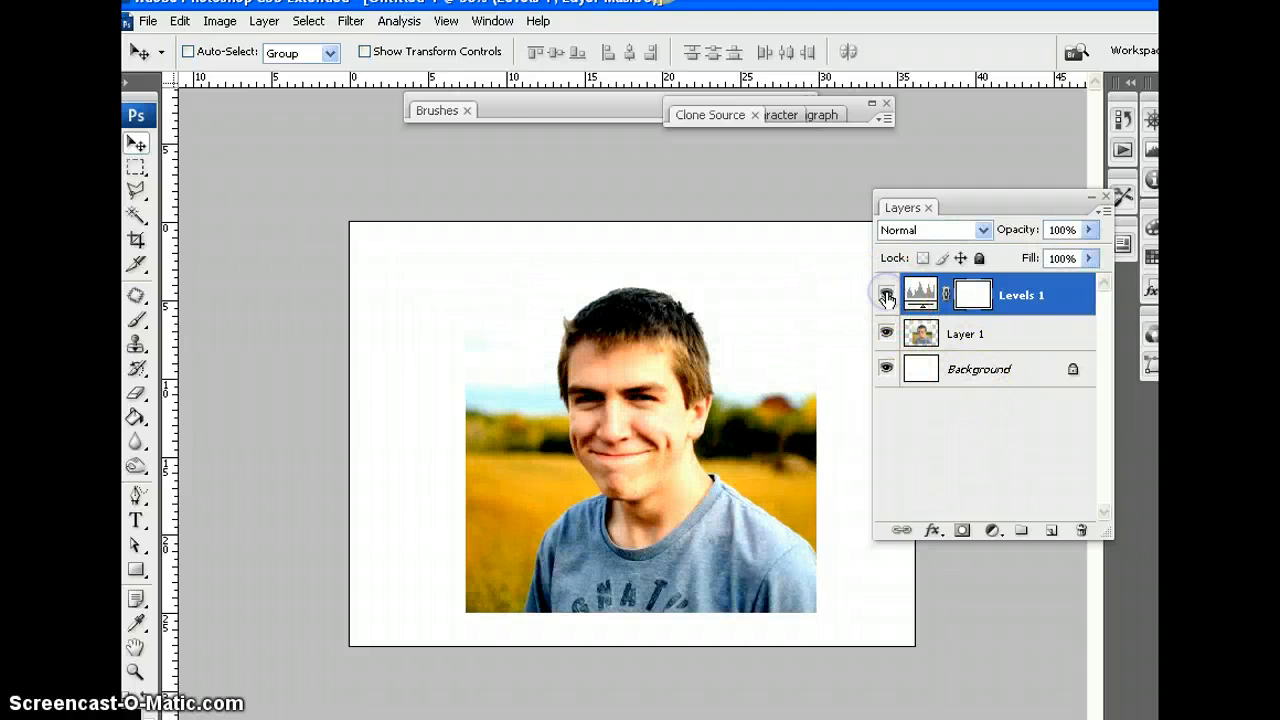
left_click(1046, 458)
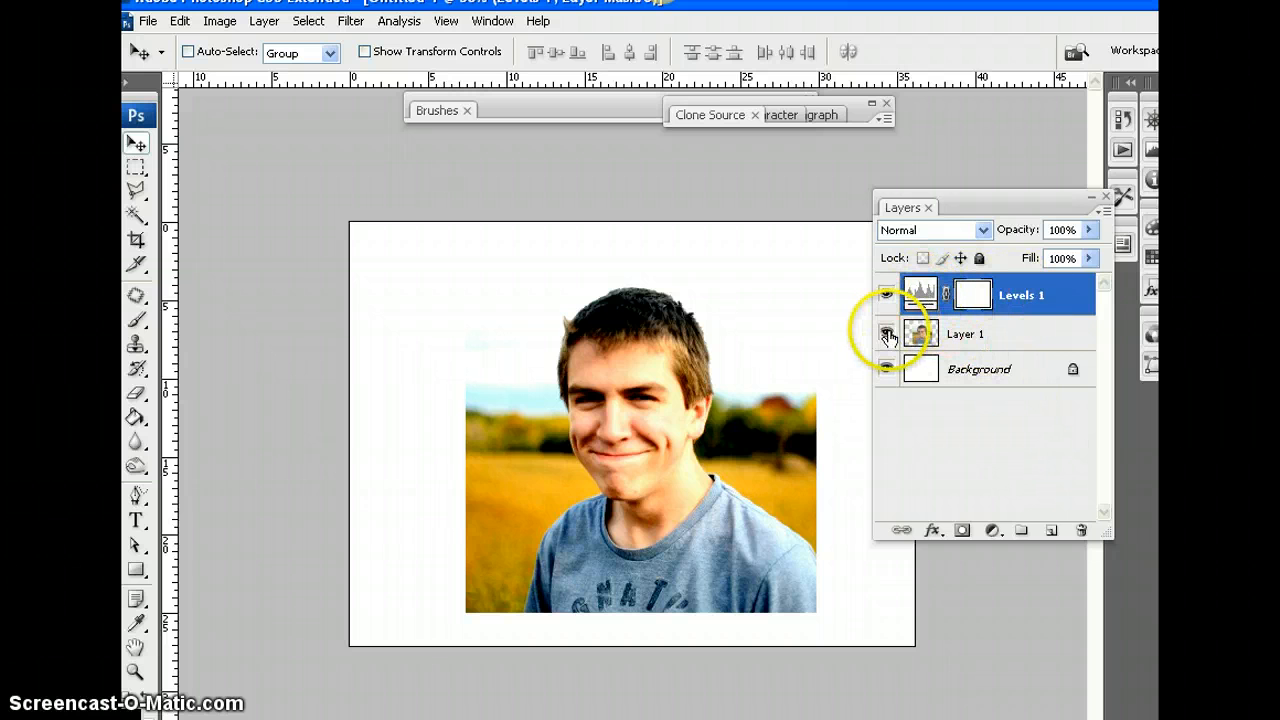
- Try clipping the Levels 1 layer to Layer 1, and undo both the clipping mask and the Levels adjustment
right_click(1030, 300)
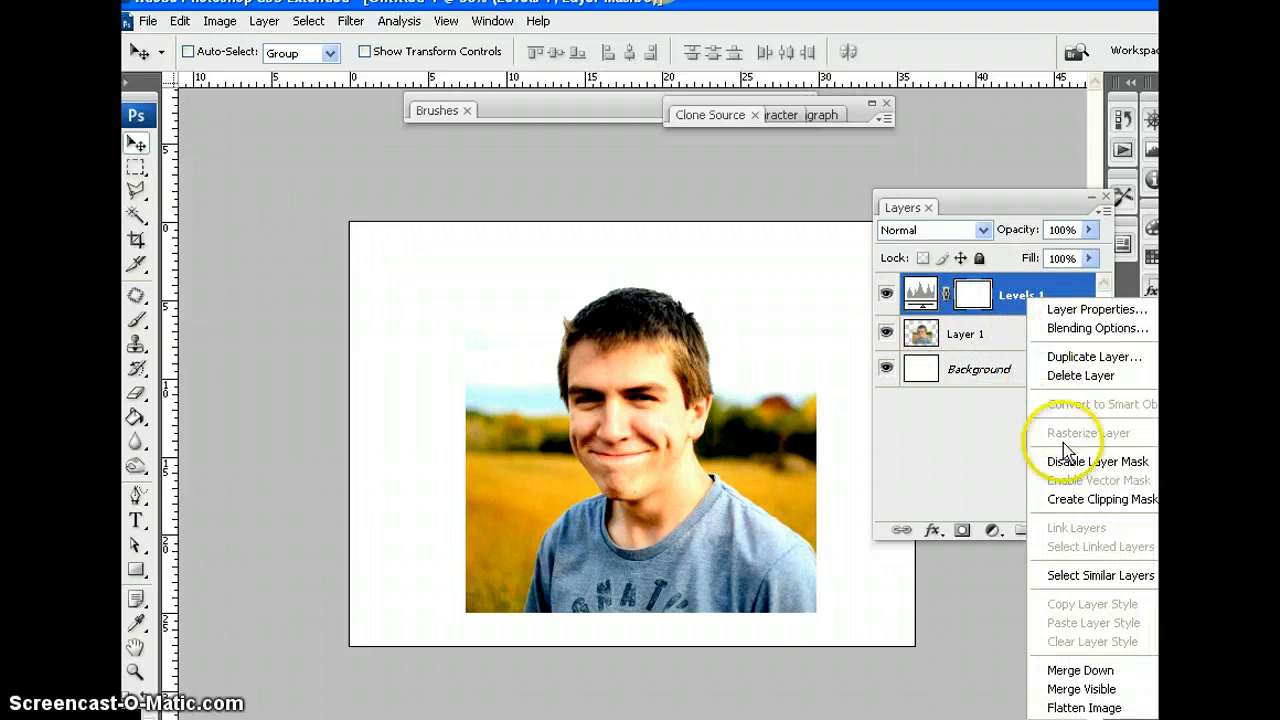
left_click(1065, 500)
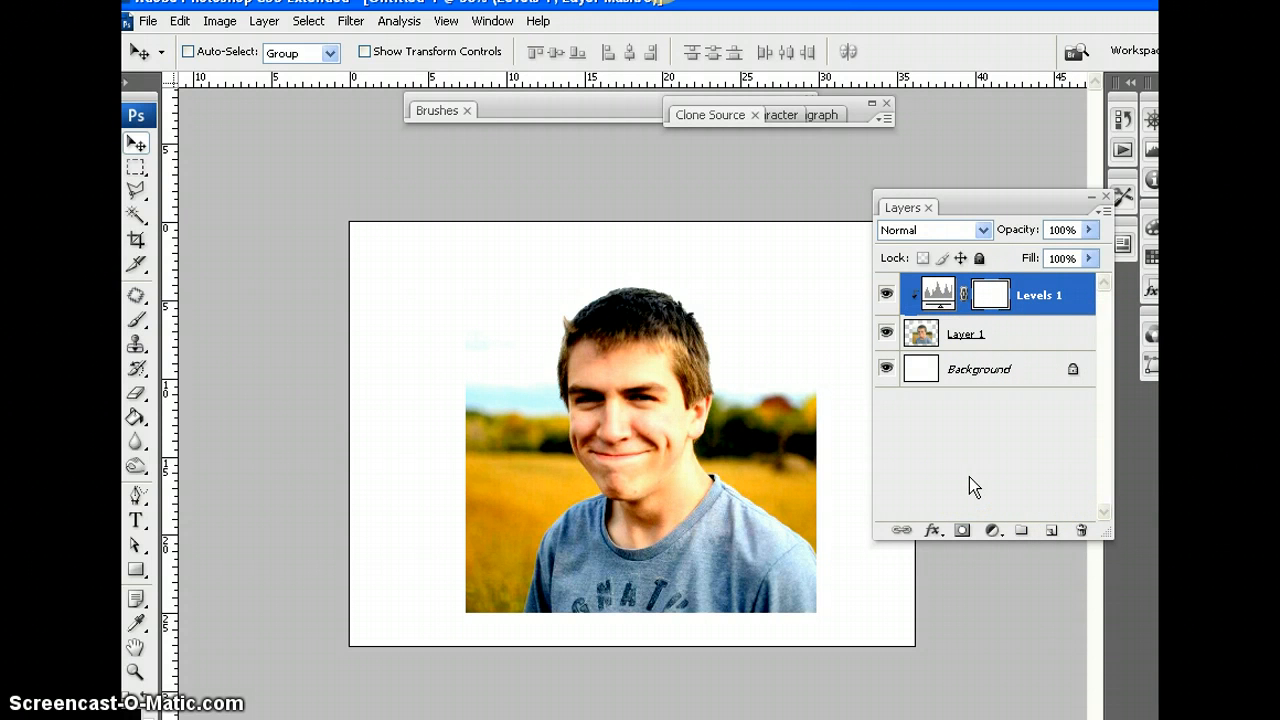
key("ctrl+alt+z")
key("ctrl+alt+z")
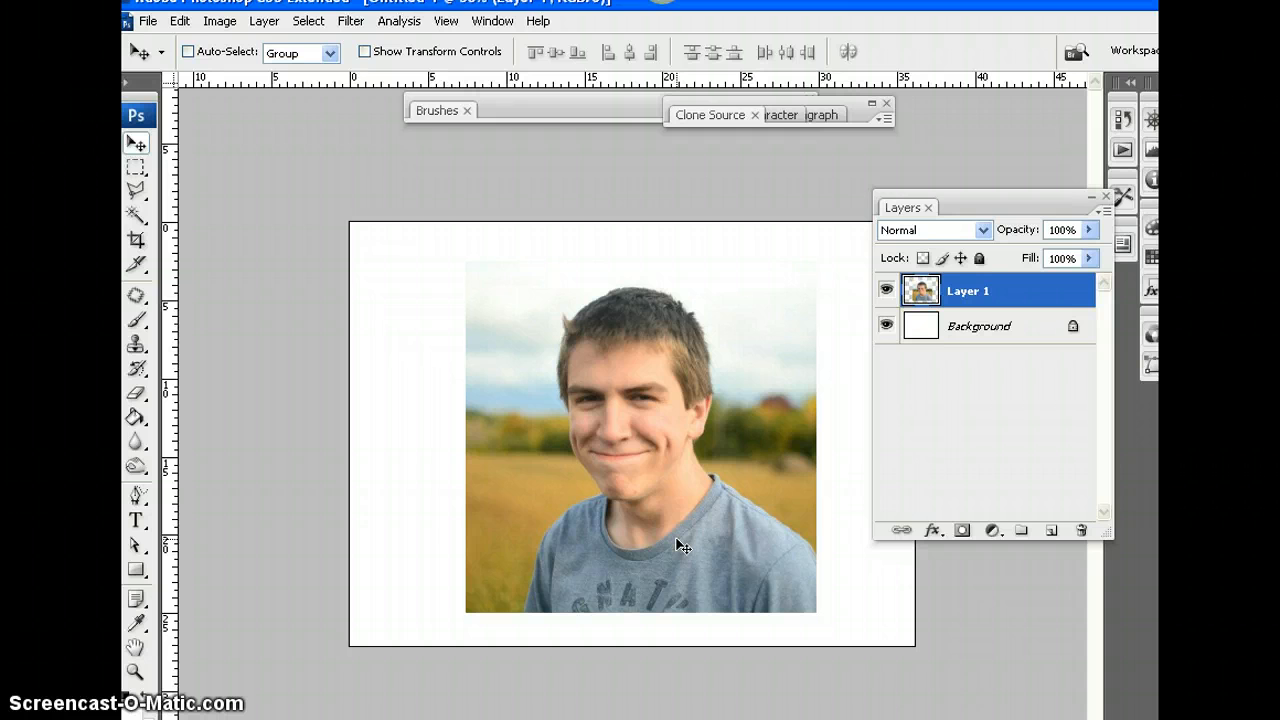
- Switch to the web browser and search Google Images for "texture"
left_click(580, 718)
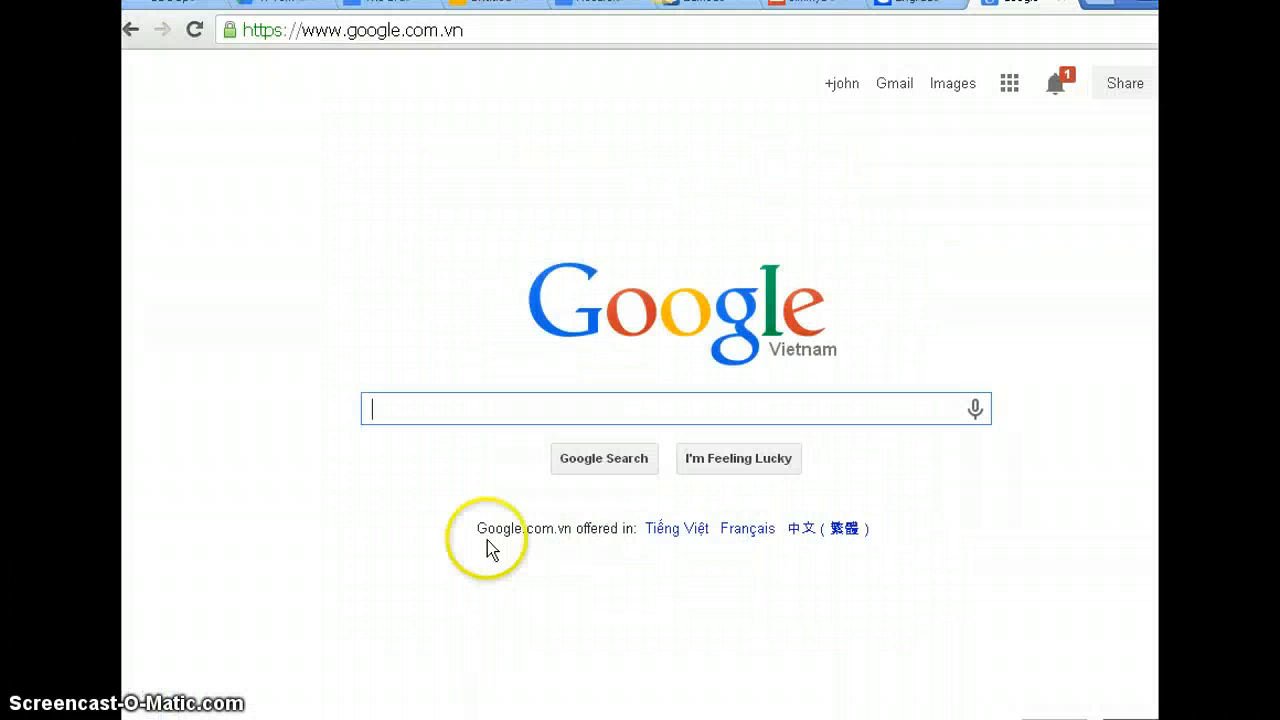
type("tex")
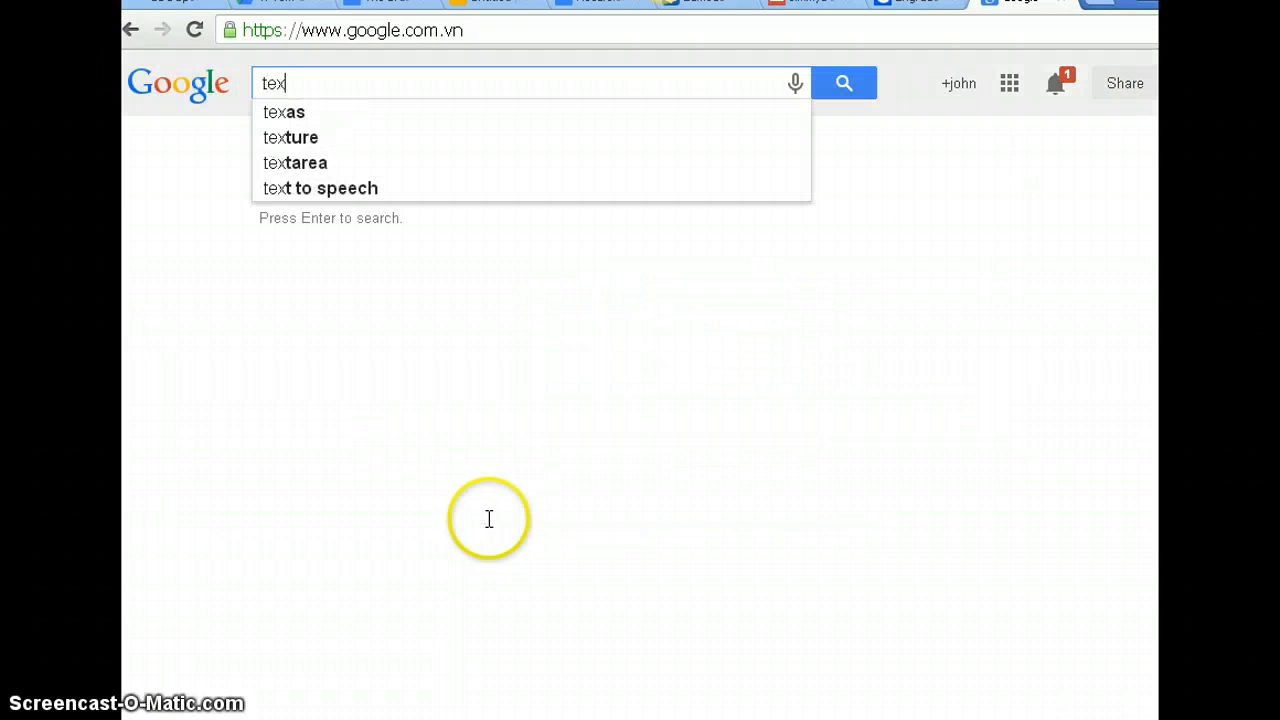
type("tu")
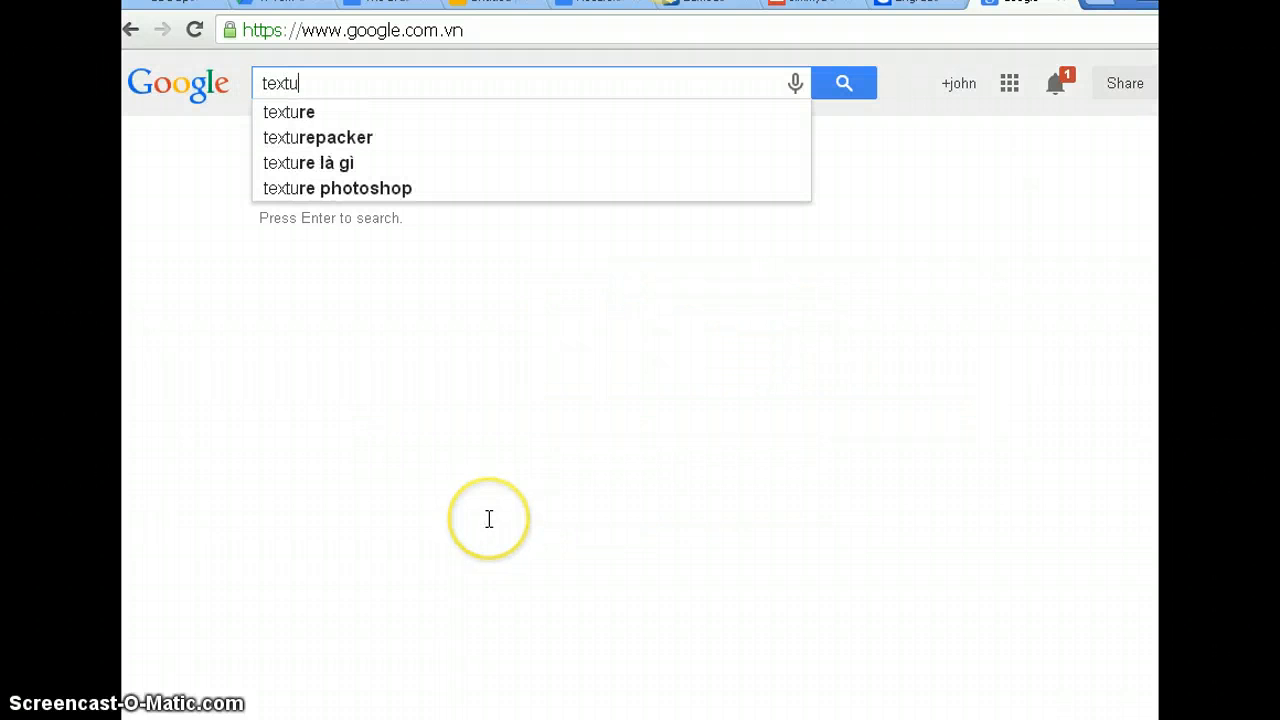
type("re")
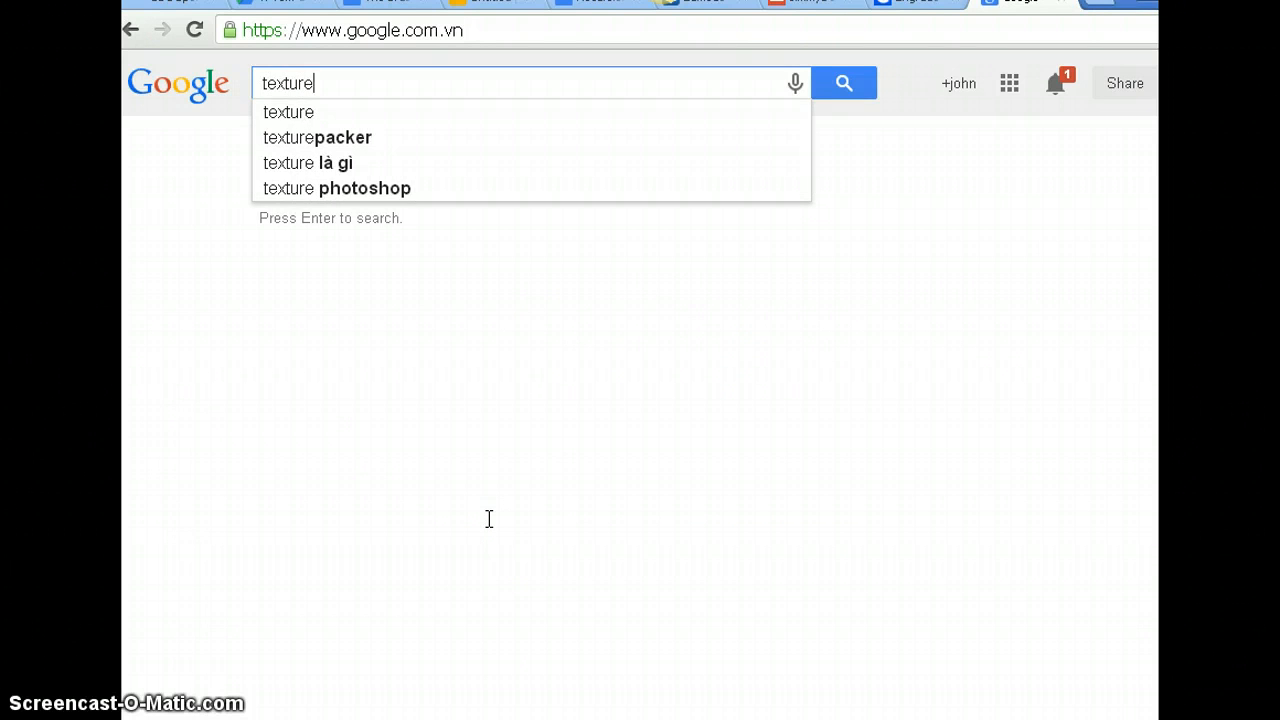
key("Return")
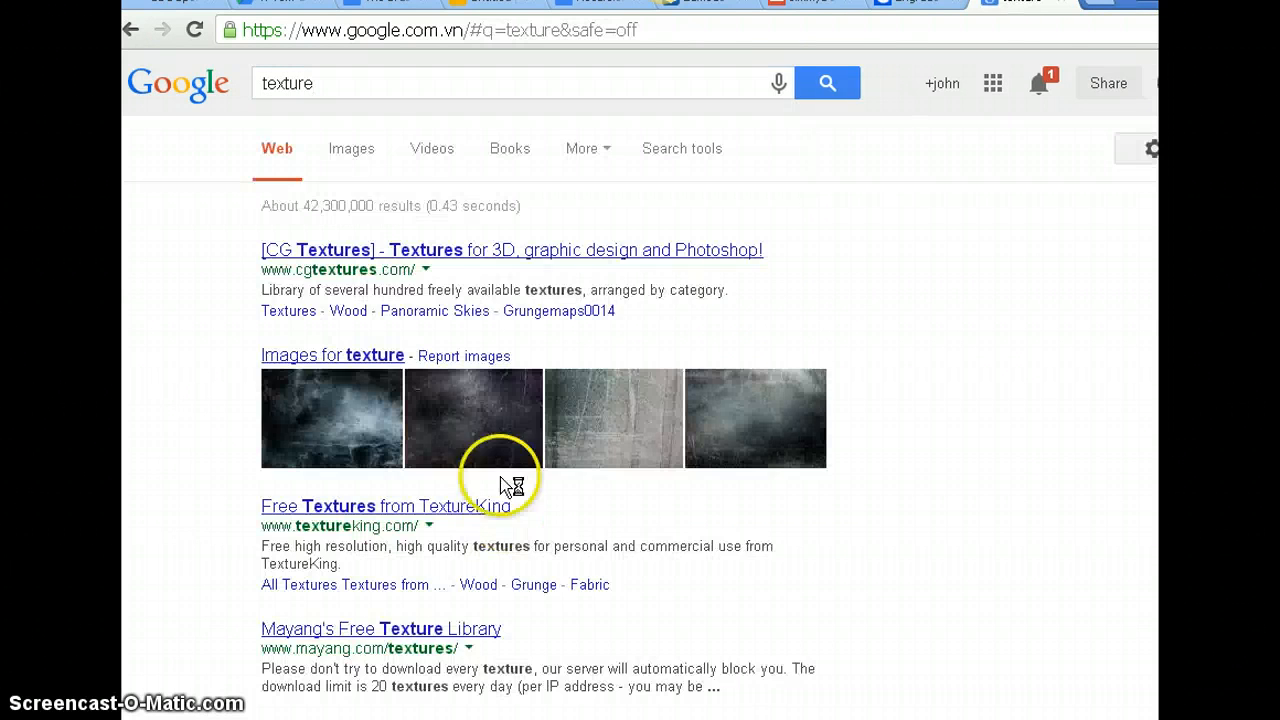
left_click(358, 167)
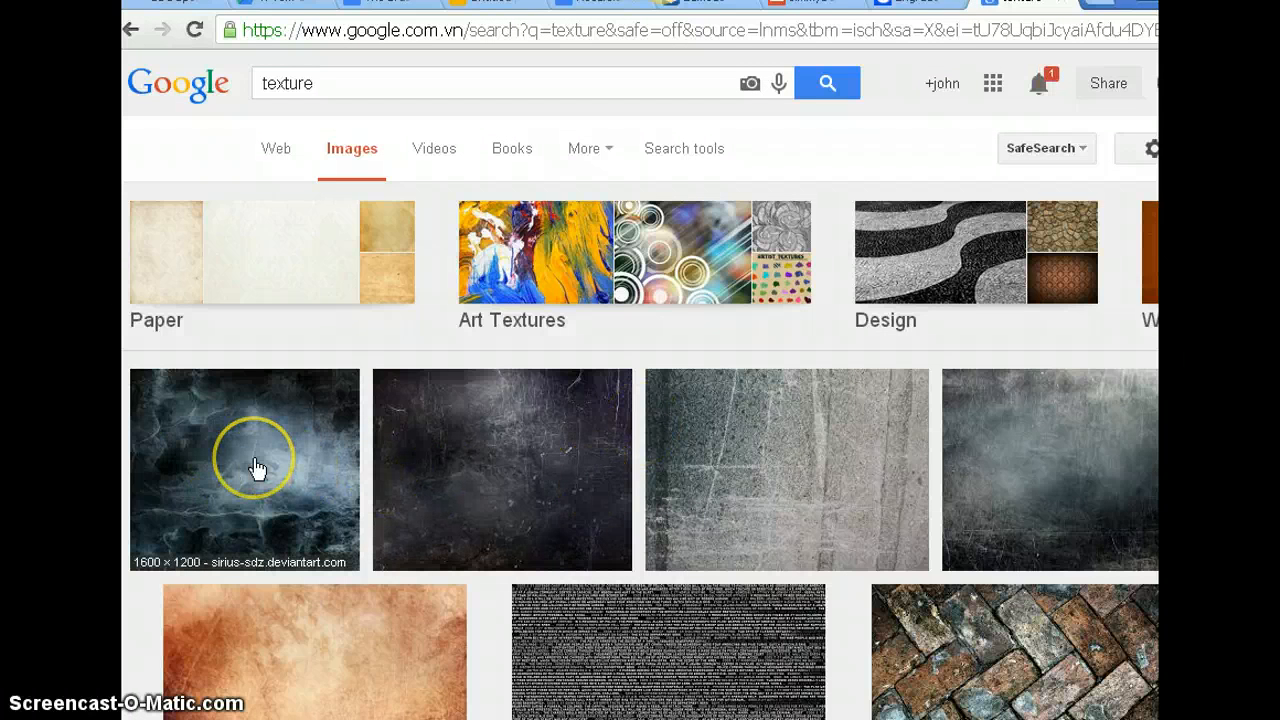
left_click(481, 482)
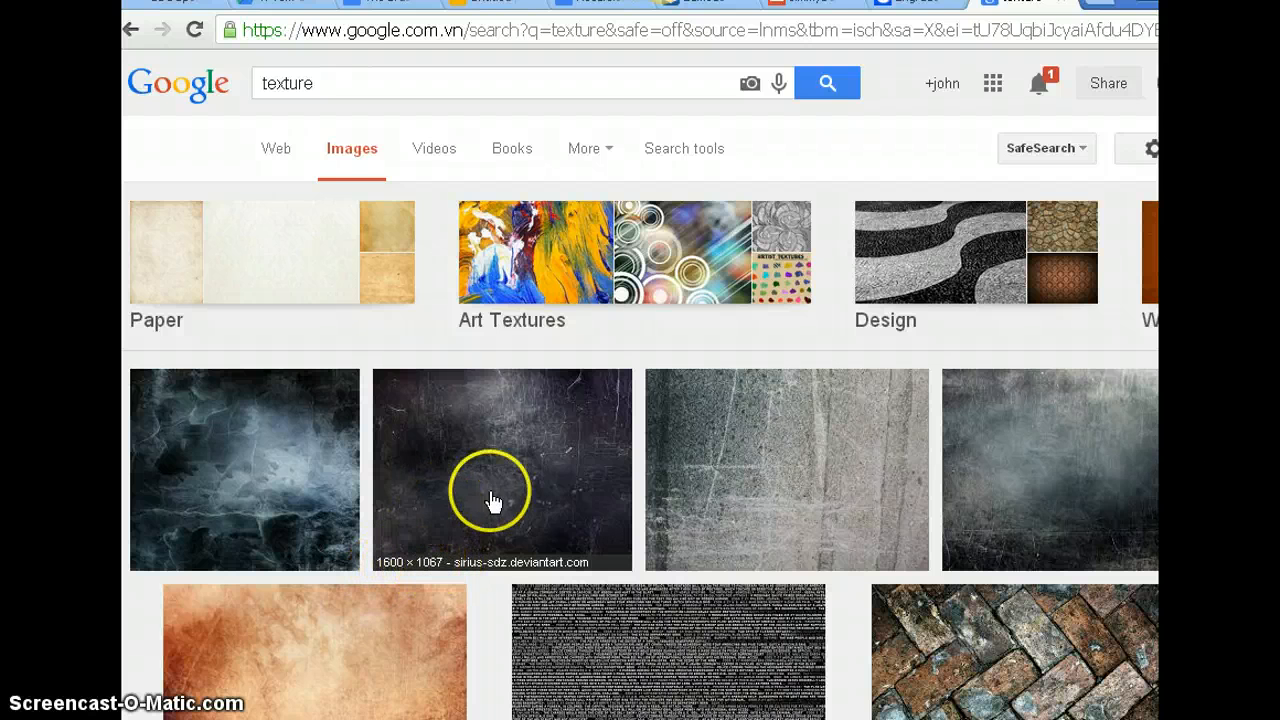
- Return to Photoshop and check the pixel dimensions of the portrait document
key("alt+Tab")
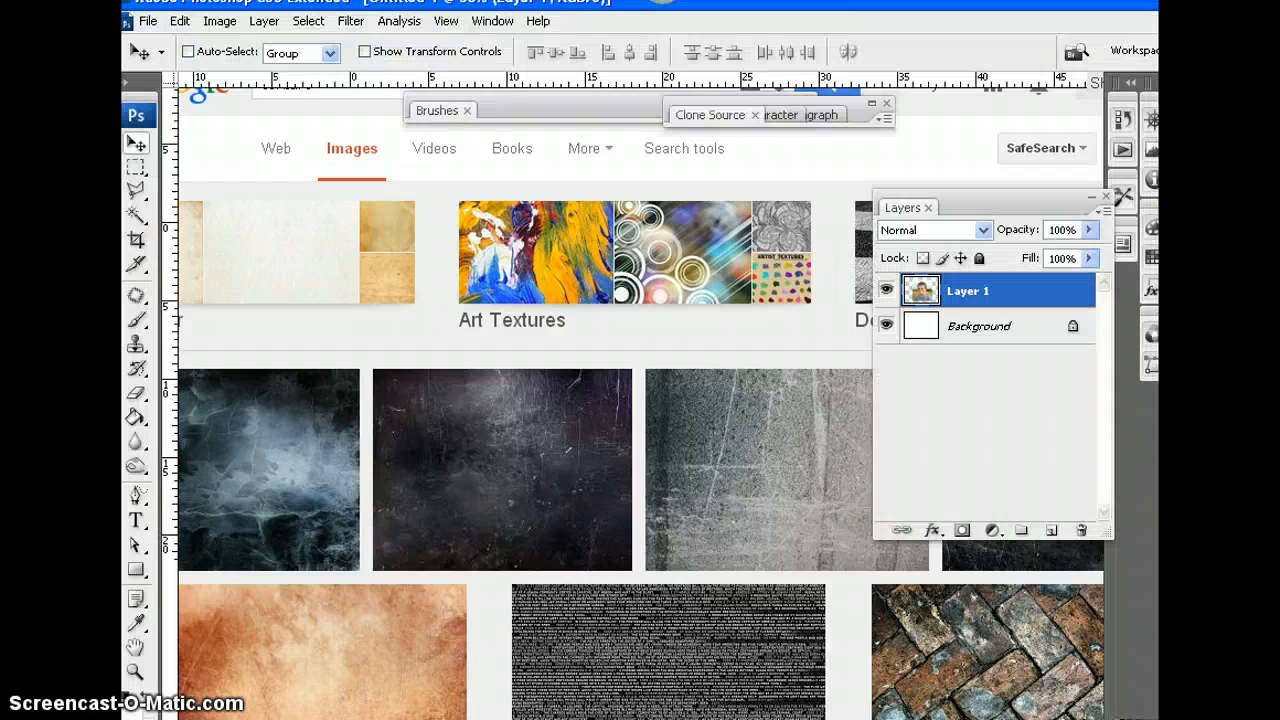
left_click(218, 21)
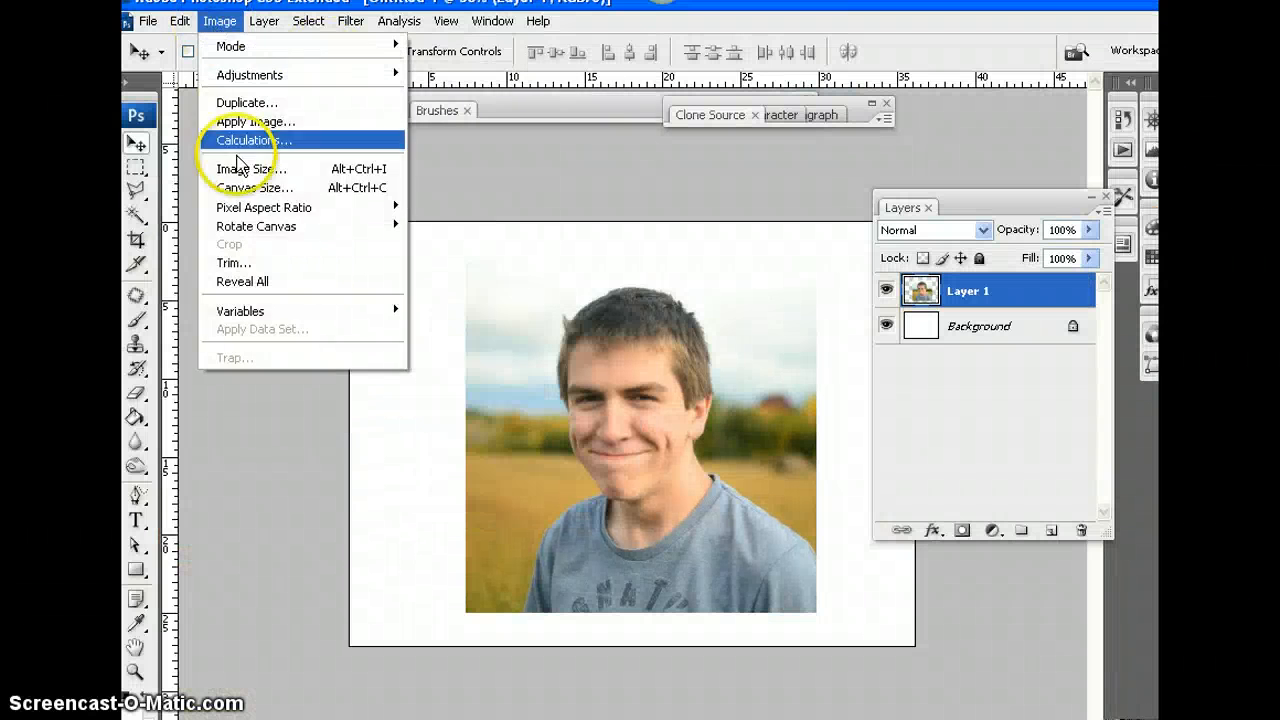
left_click(245, 168)
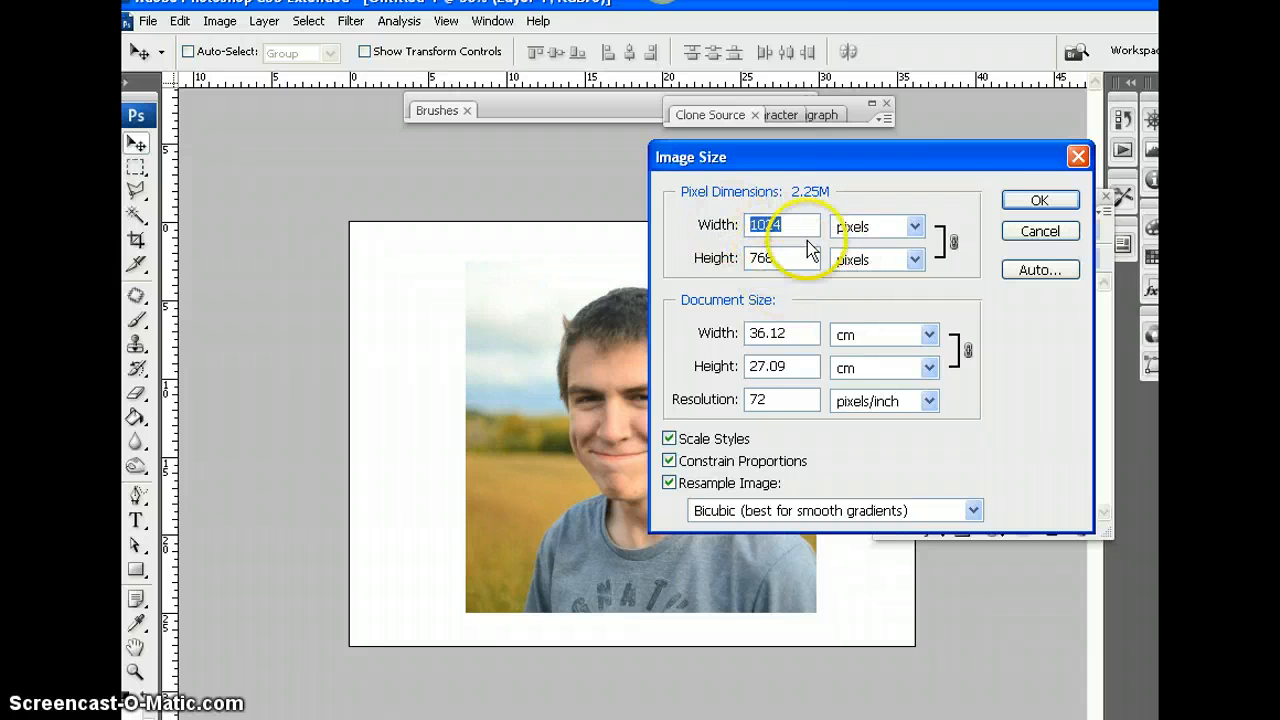
left_click(1039, 200)
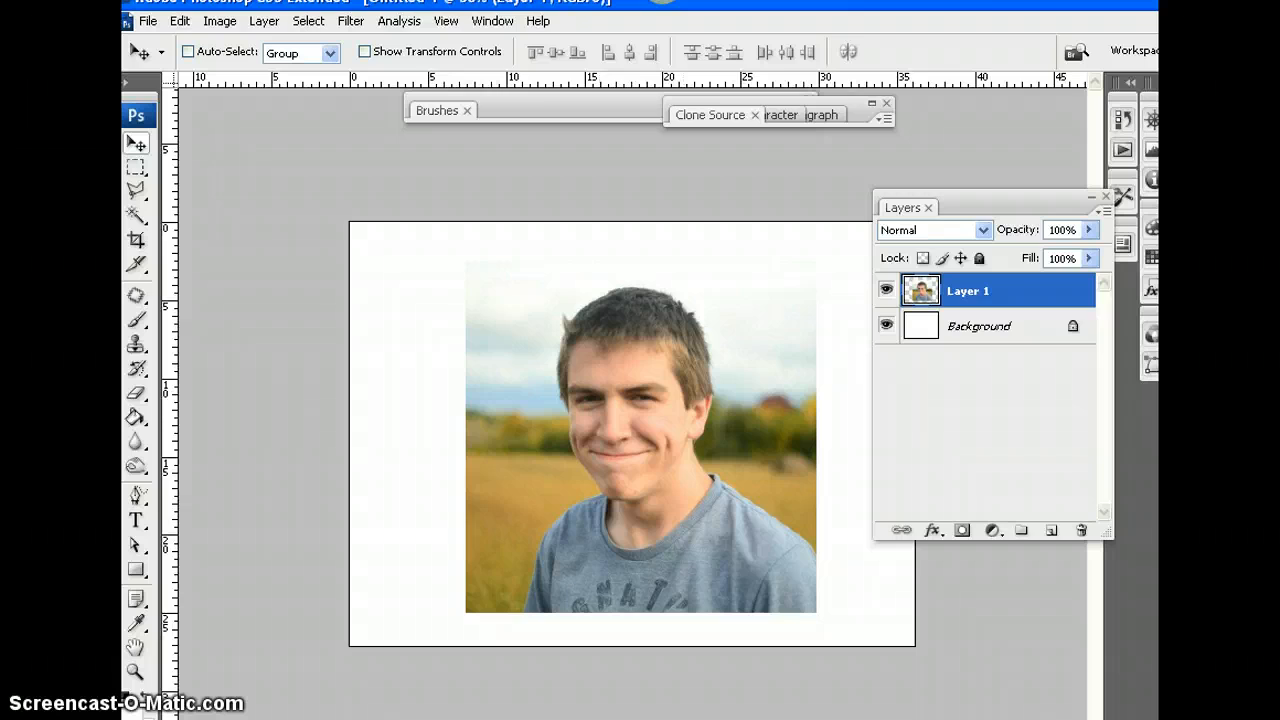
- Switch to the browser, copy the 1600 × 1200 "texture 102" image, and paste it above the portrait in Photoshop
left_click(662, 1)
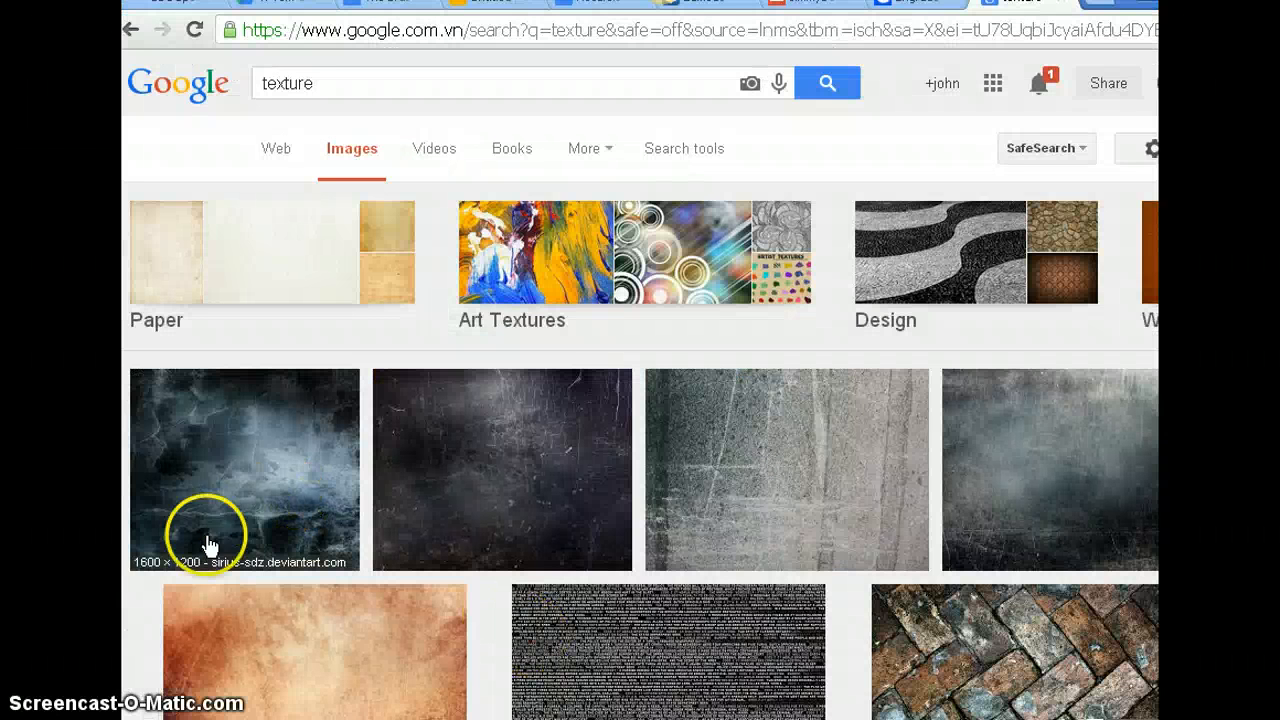
left_click(254, 478)
right_click(430, 458)
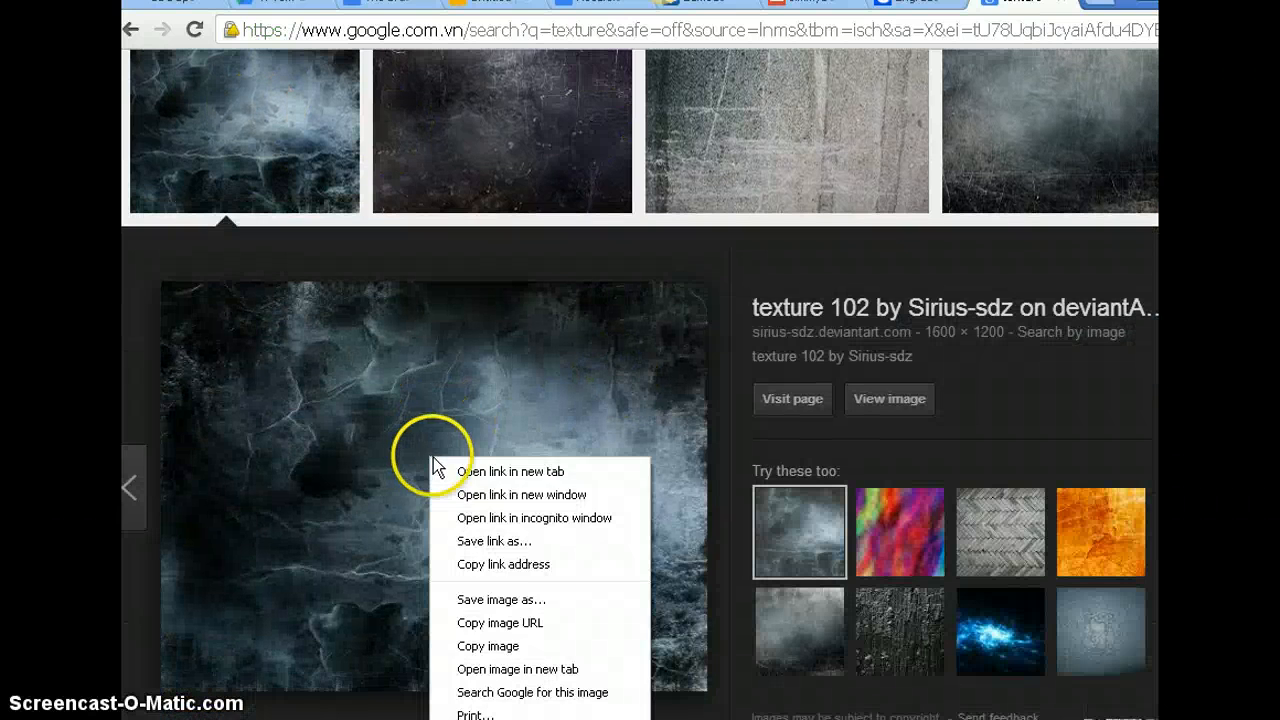
left_click(520, 600)
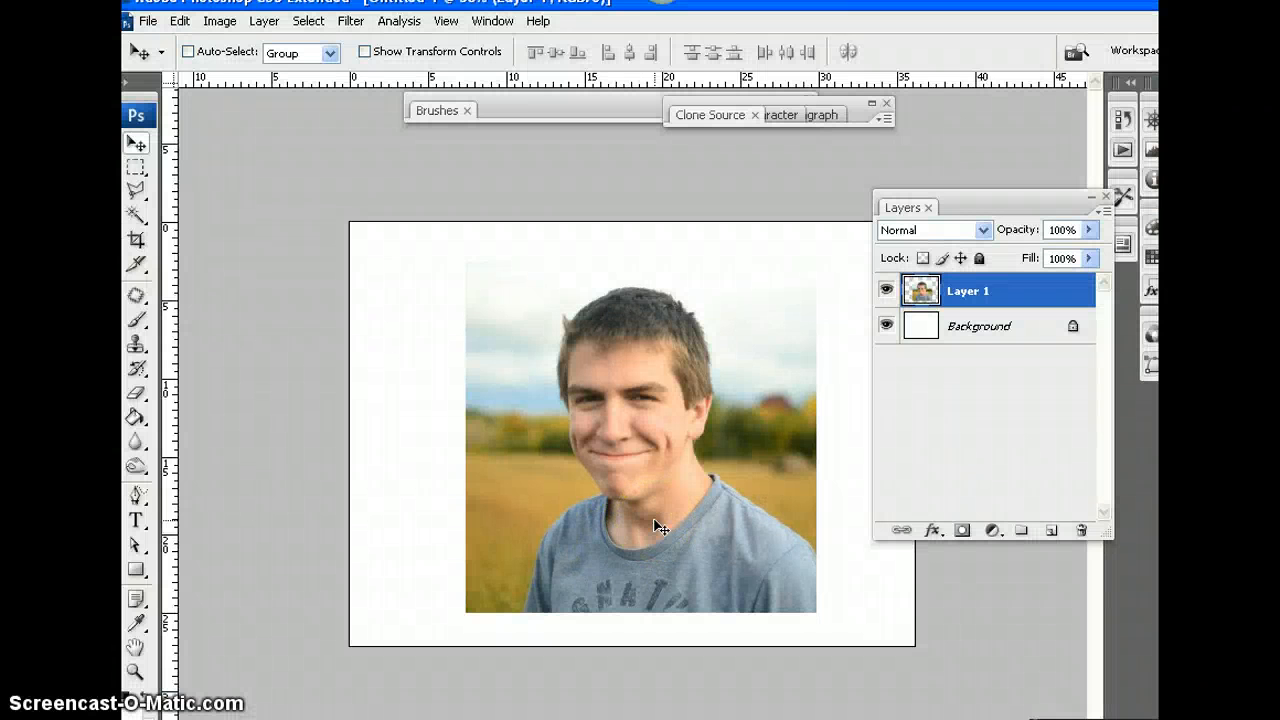
key("ctrl+v")
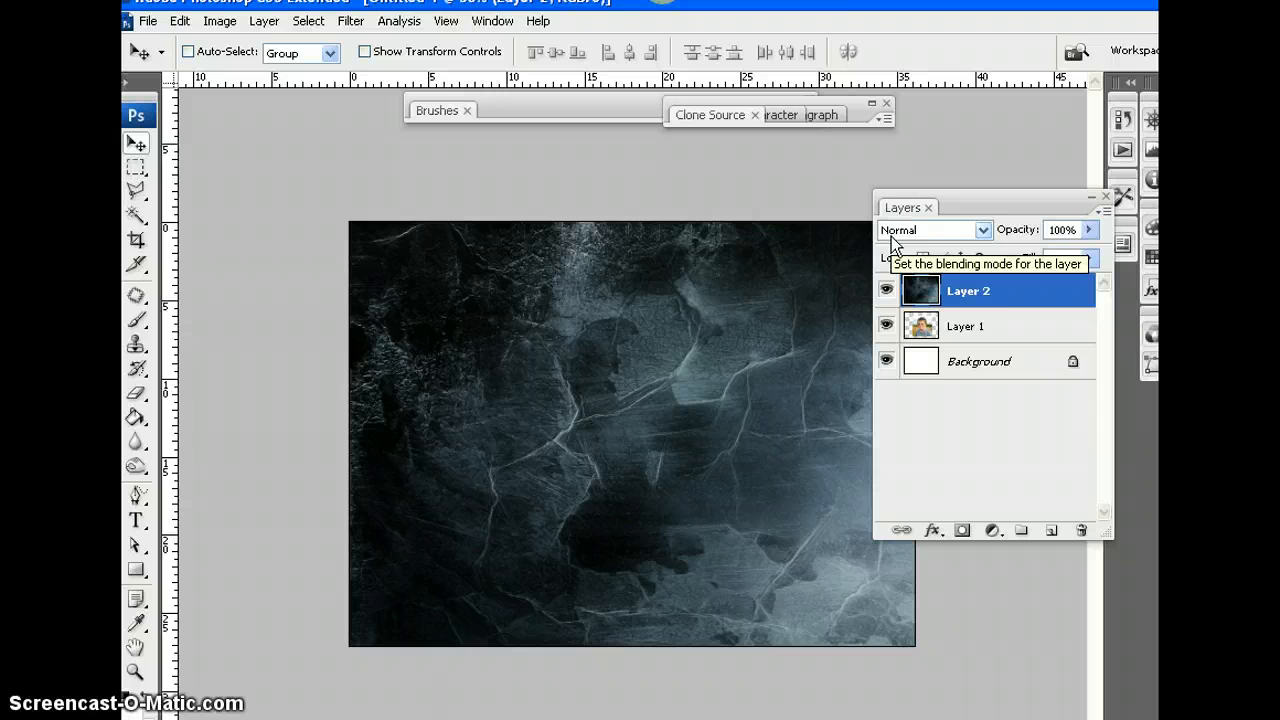
- Try the Darken, Multiply, Darker Color, Lighten and Lighter Color blending modes on the texture layer
left_click(984, 231)
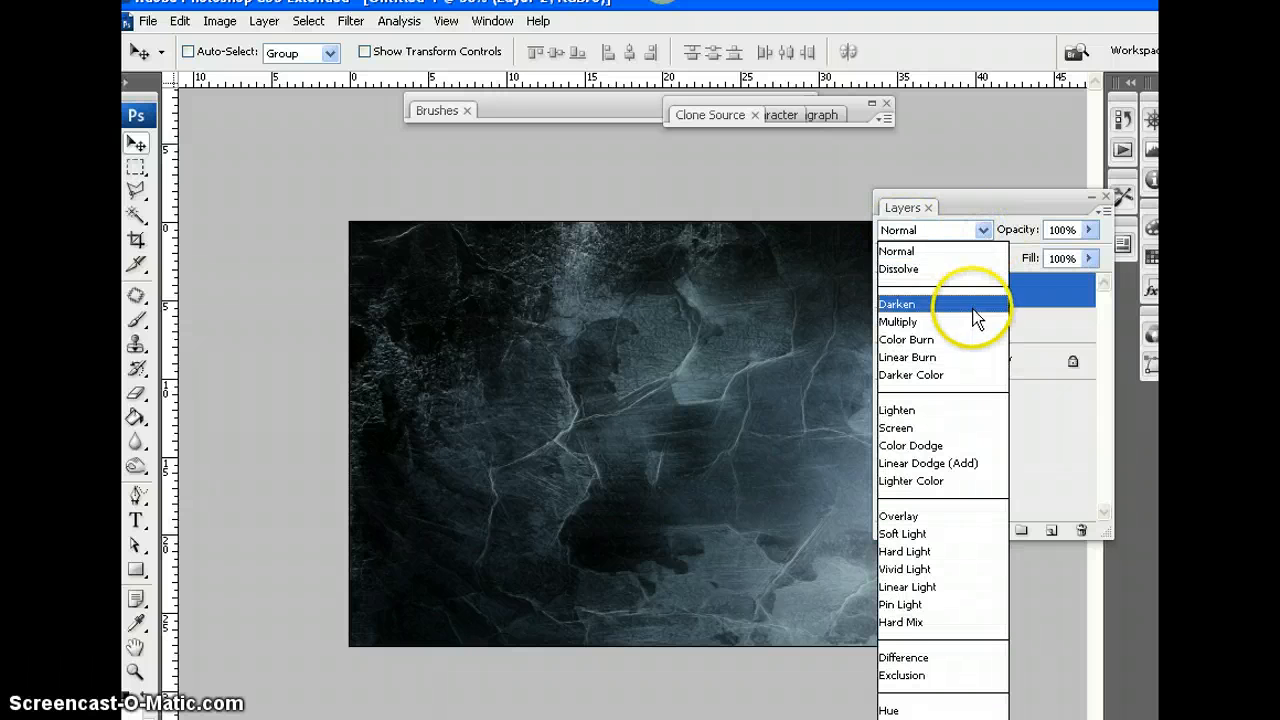
left_click(975, 316)
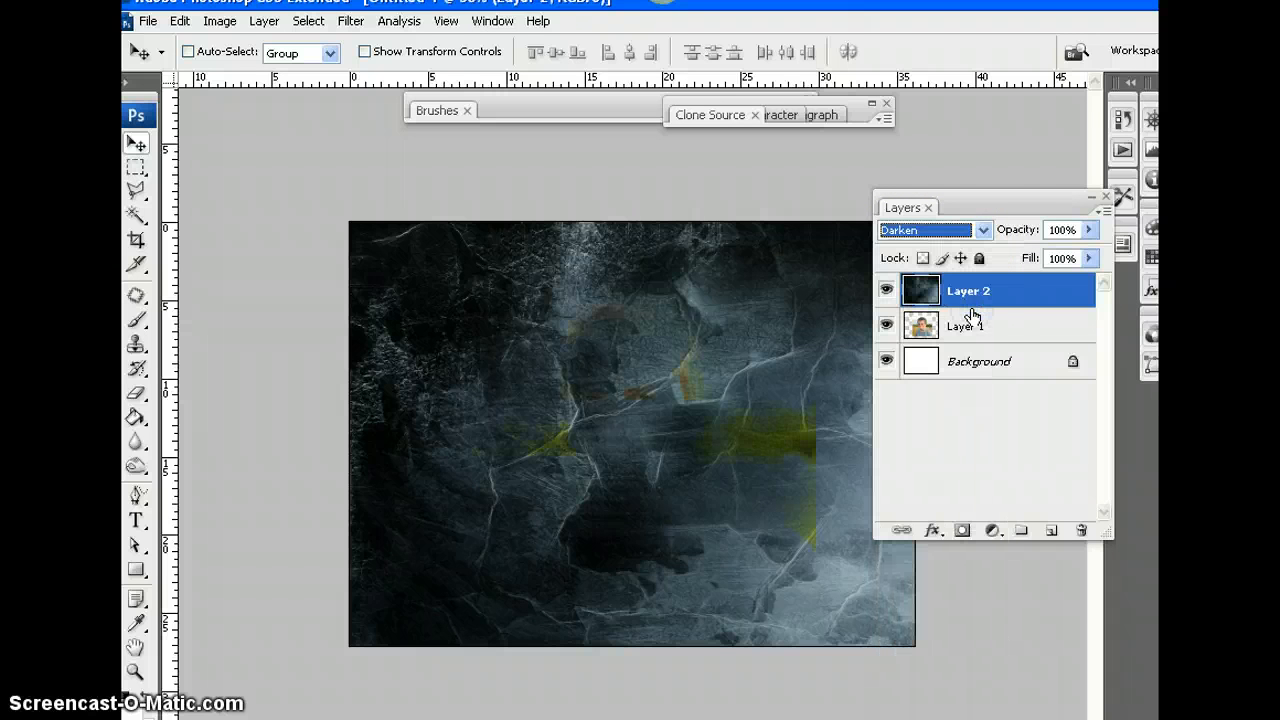
left_click(986, 232)
left_click(968, 322)
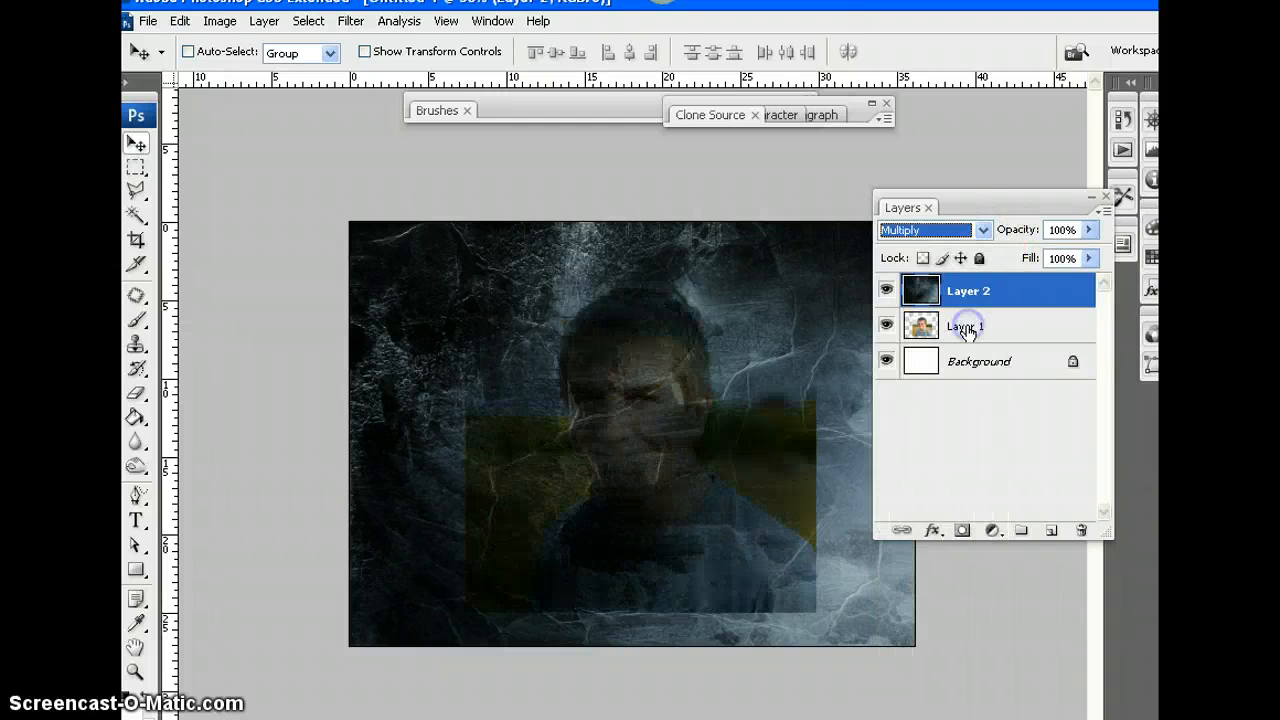
left_click(982, 233)
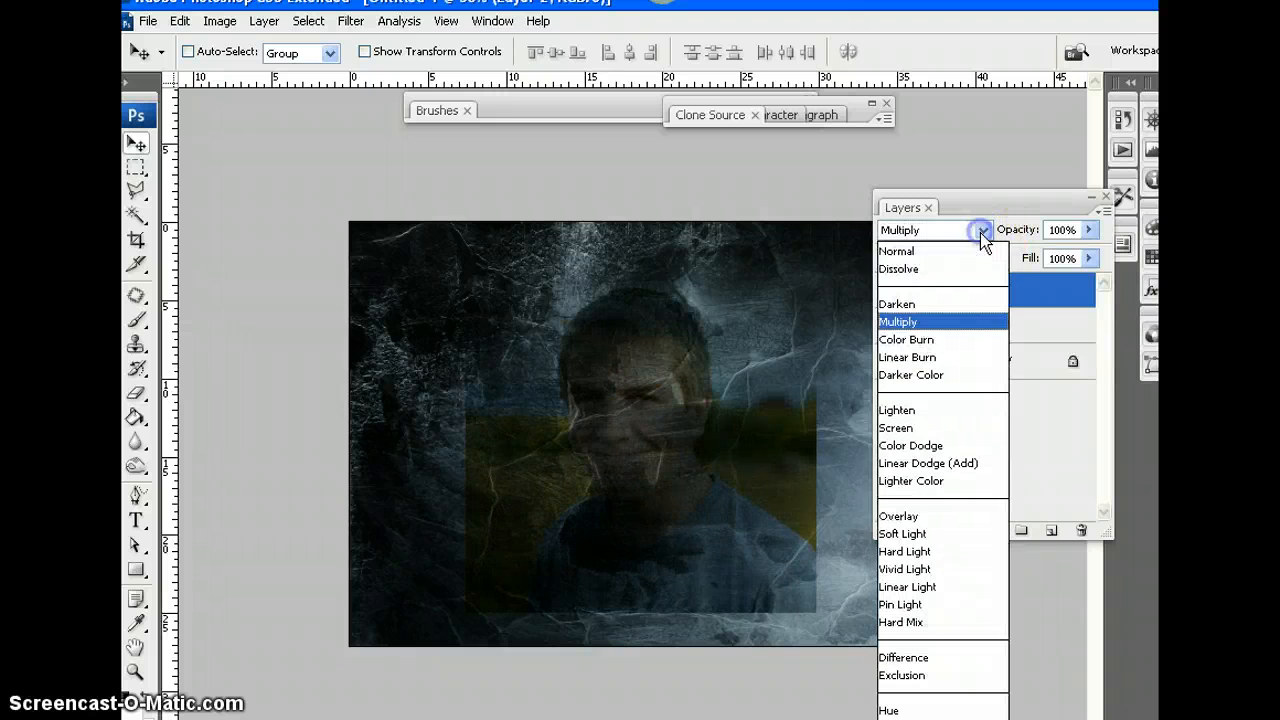
left_click(962, 376)
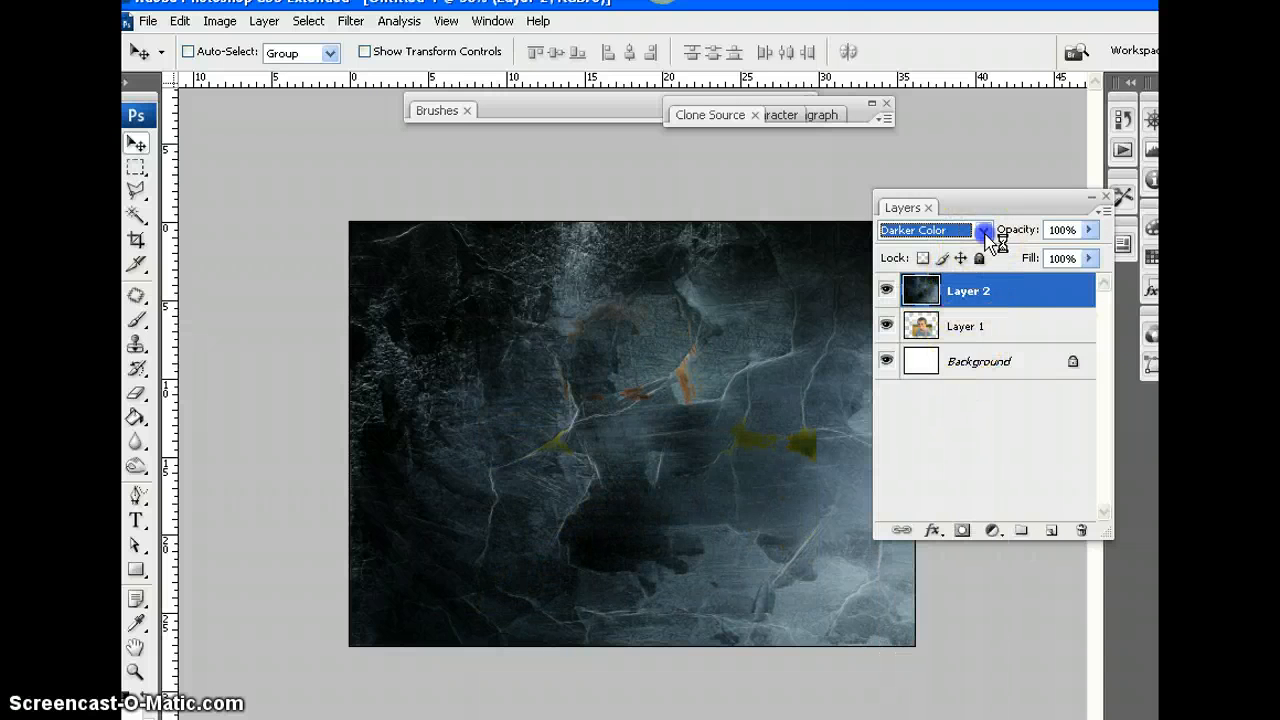
left_click(985, 232)
left_click(972, 412)
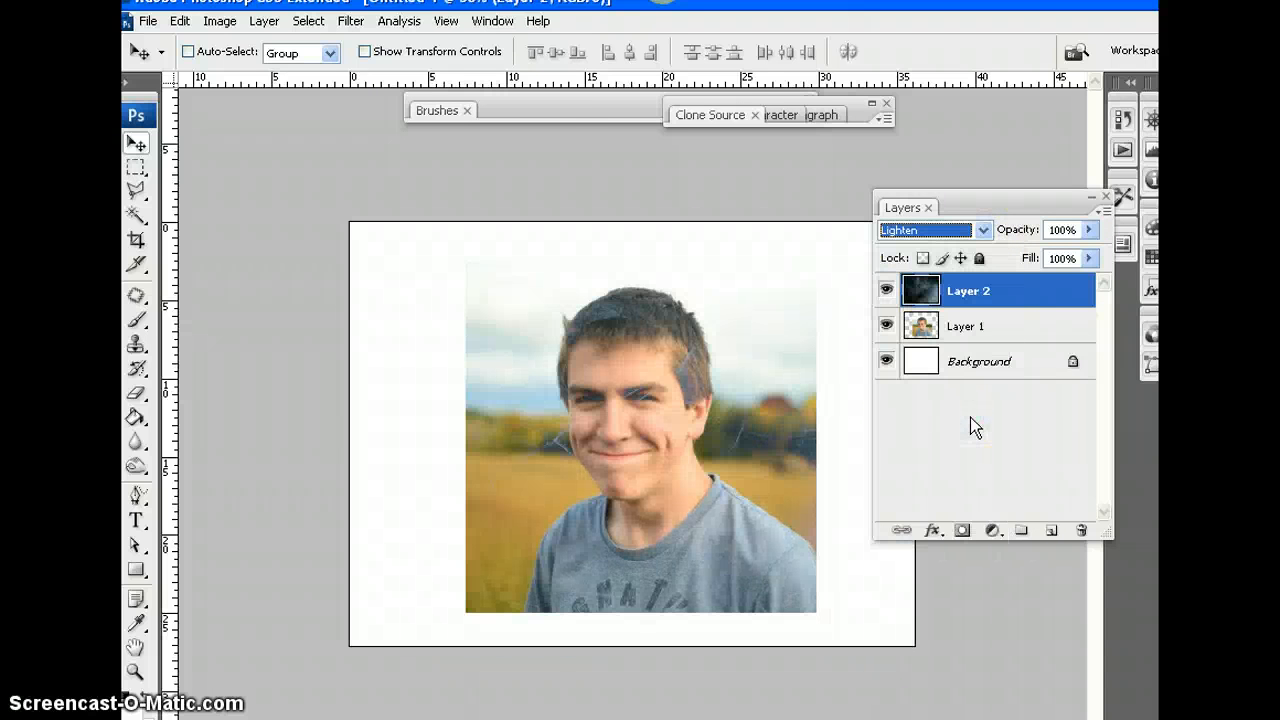
left_click(983, 230)
left_click(934, 478)
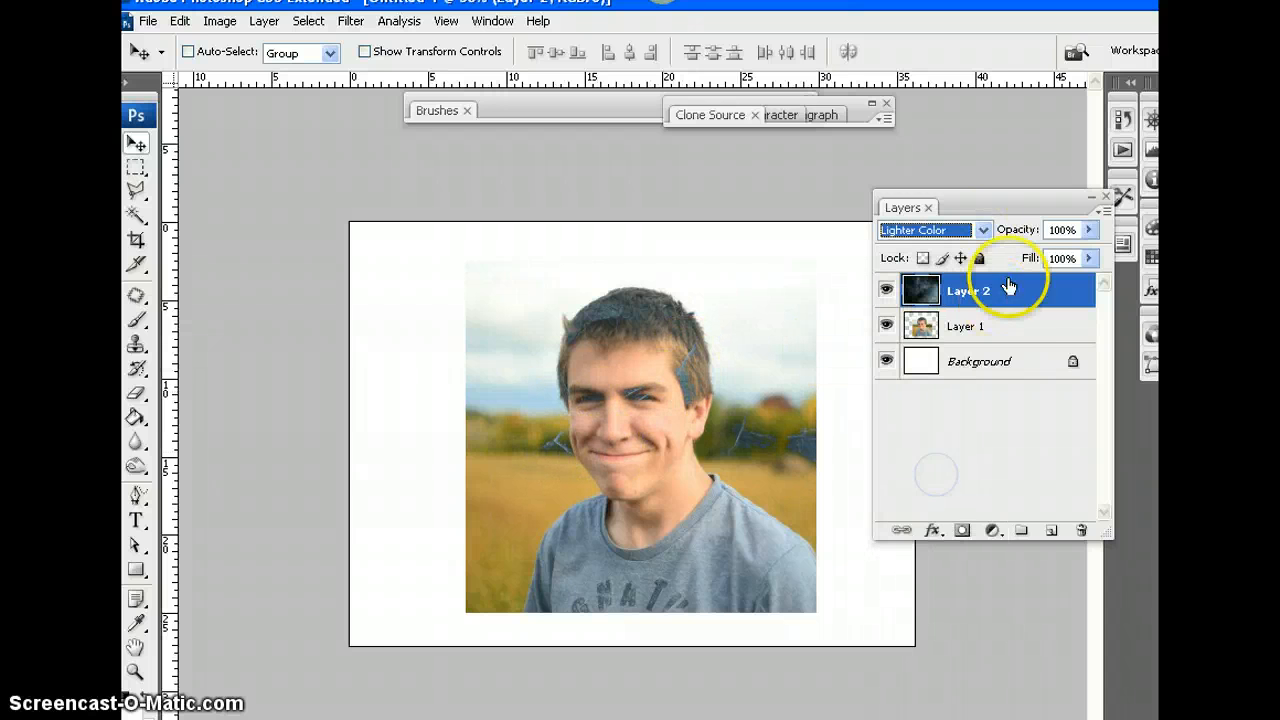
- Set the texture layer's blending mode to Overlay
left_click(983, 230)
left_click(957, 518)
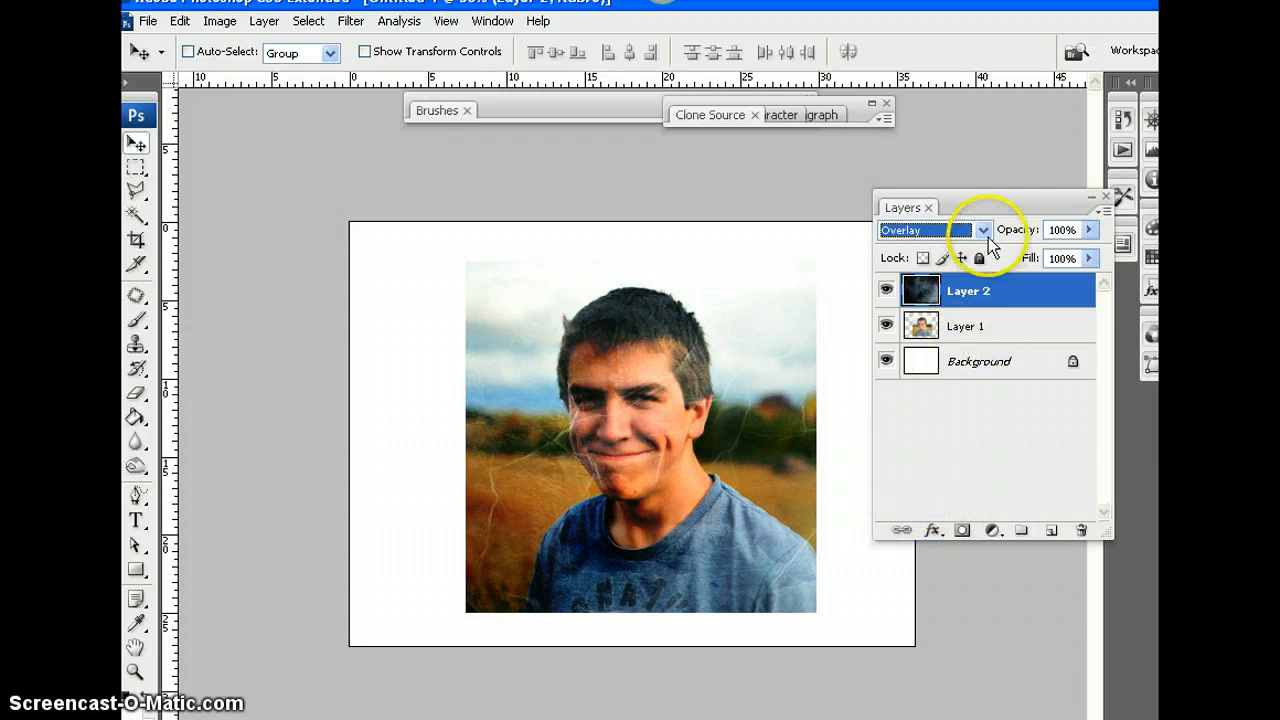
- Try the Soft Light, Linear Light and Hard Mix blending modes on the texture layer, and return it to Normal
left_click(984, 230)
left_click(960, 533)
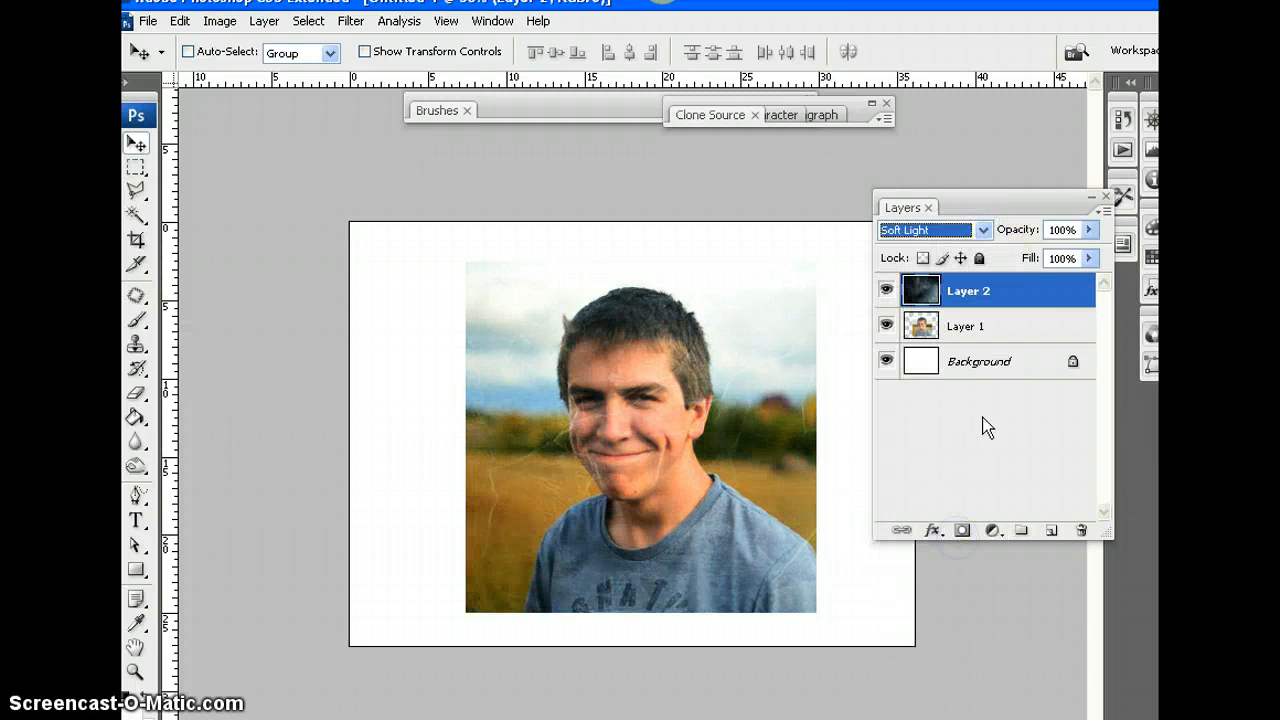
left_click(984, 230)
left_click(966, 584)
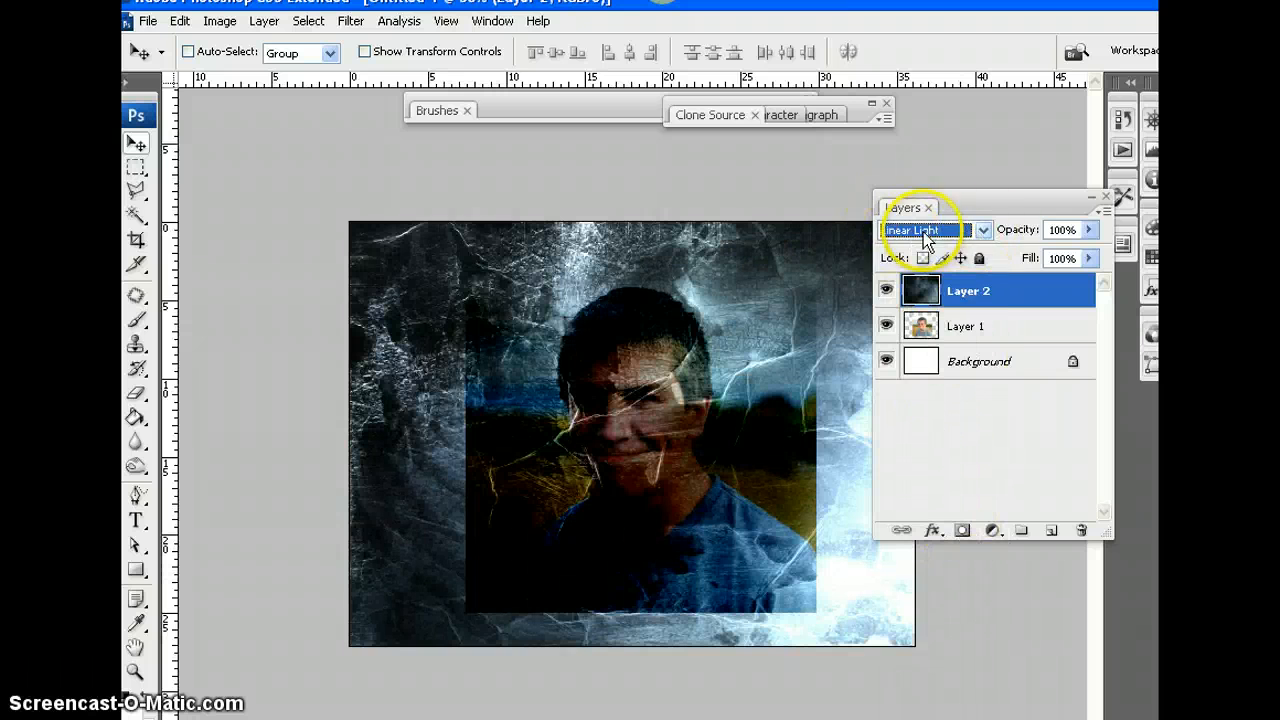
left_click(986, 231)
left_click(962, 622)
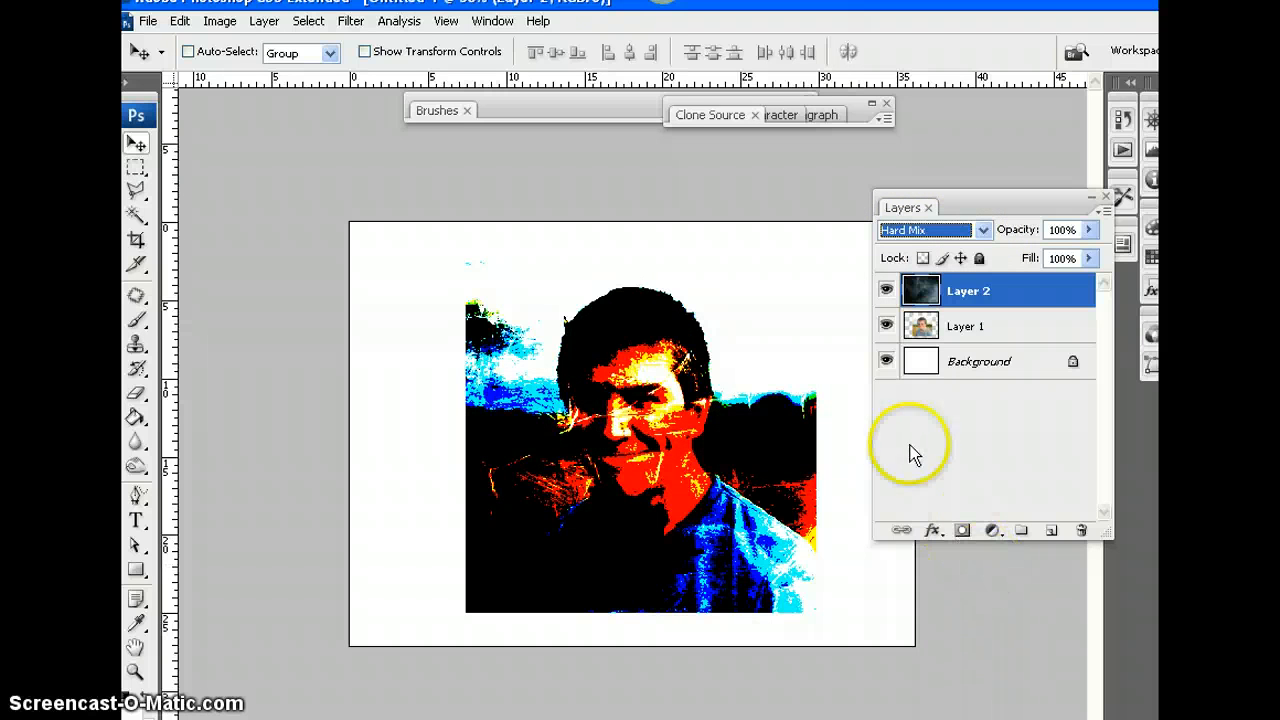
left_click(984, 230)
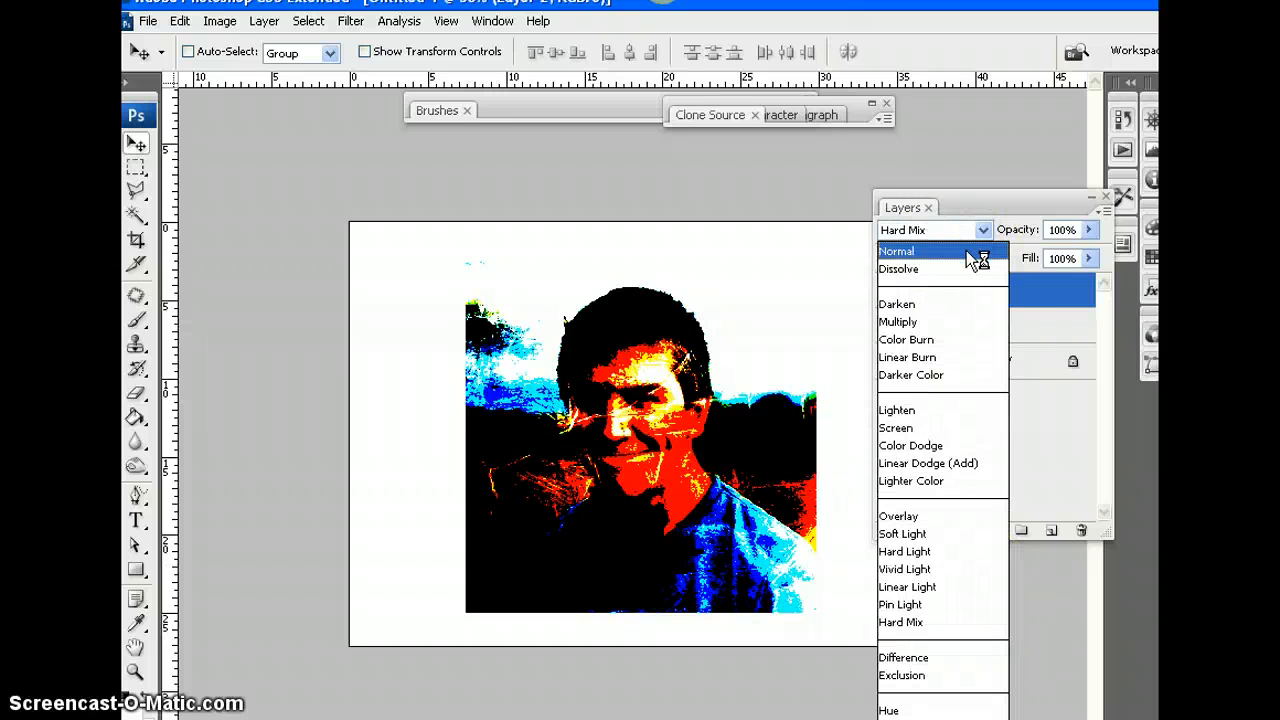
left_click(966, 250)
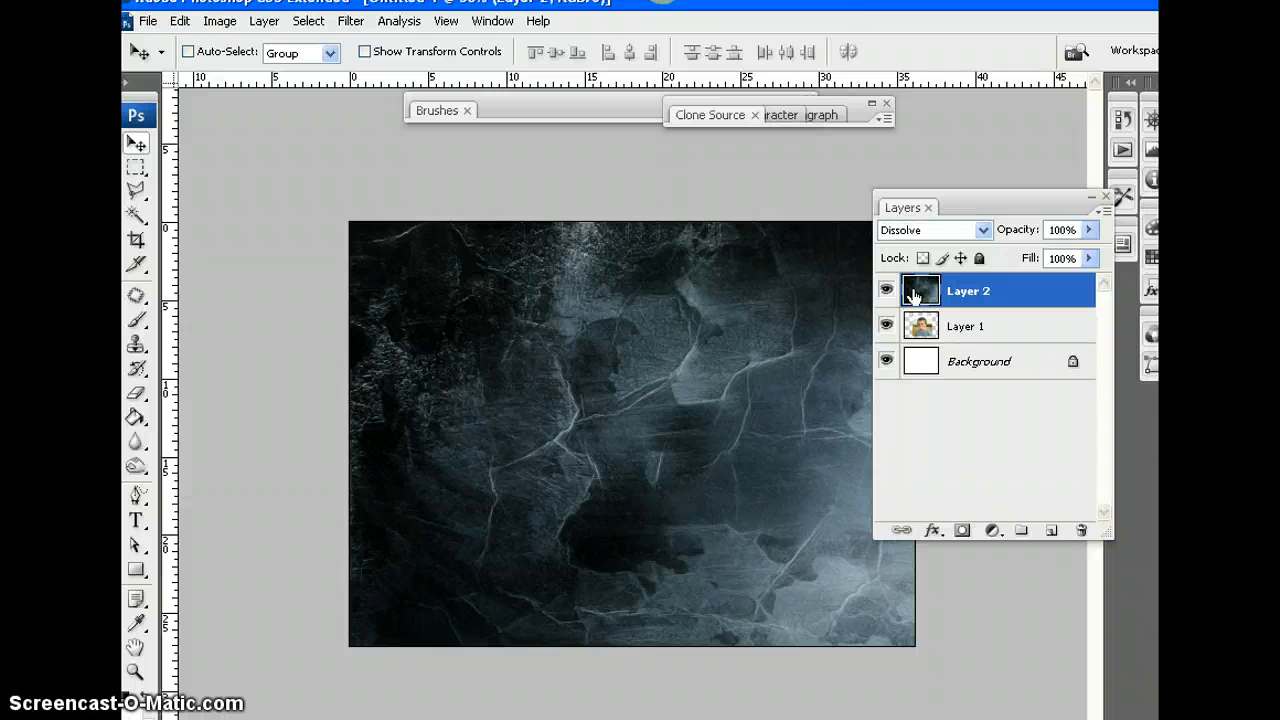
- Cycle the texture layer through the full list of blending modes to compare their effects on the portrait
key("shift+plus")
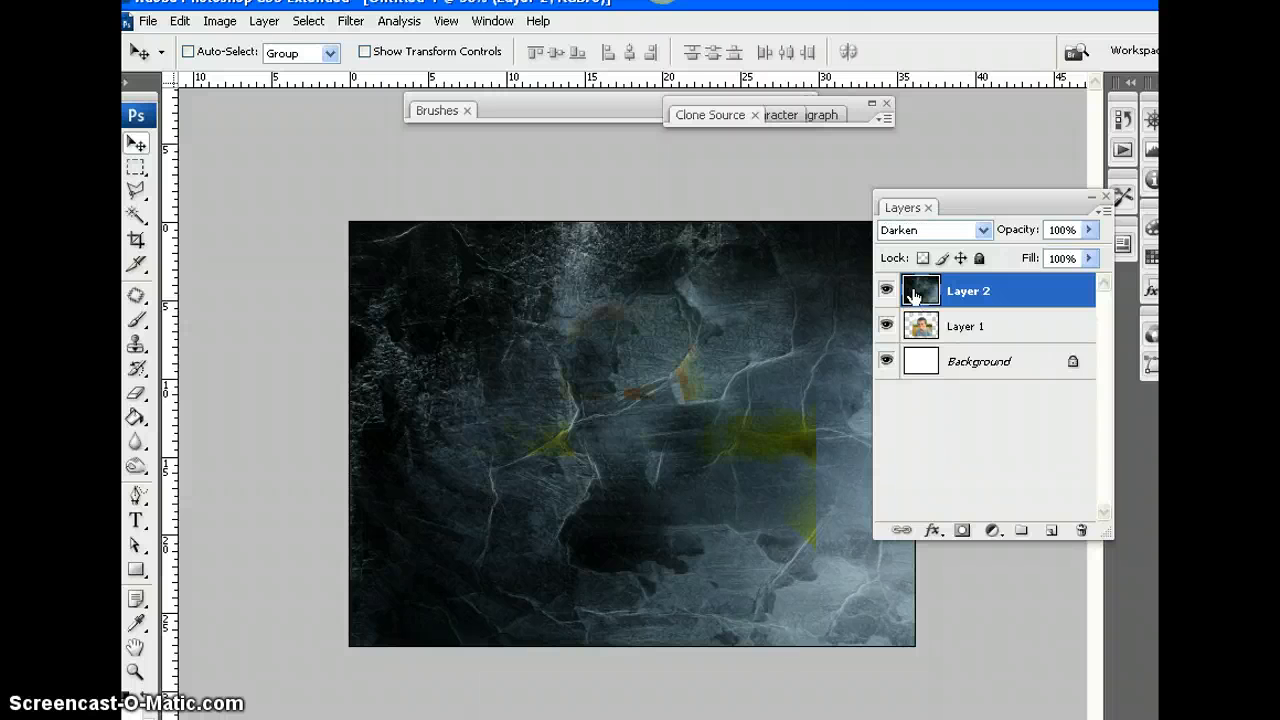
key("shift+plus")
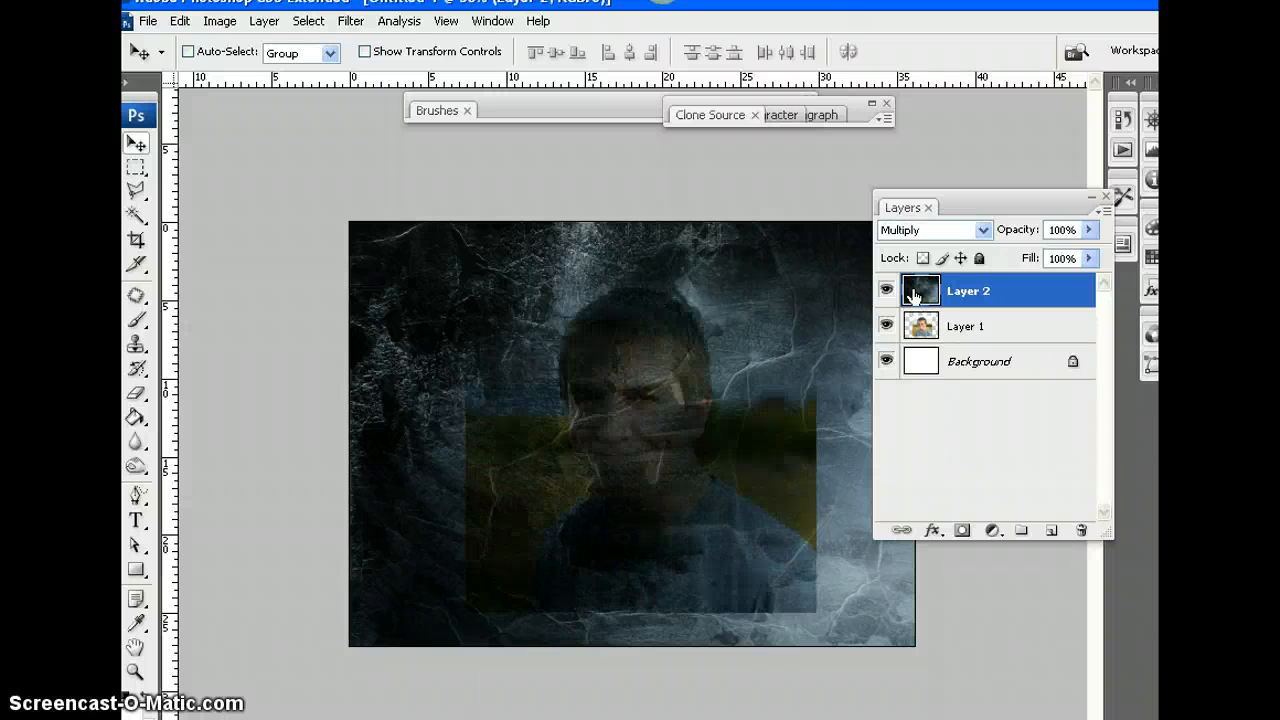
key("shift+plus")
key("shift+plus")
key("shift+plus")
key("shift+plus")
key("shift+plus")
key("shift+plus")
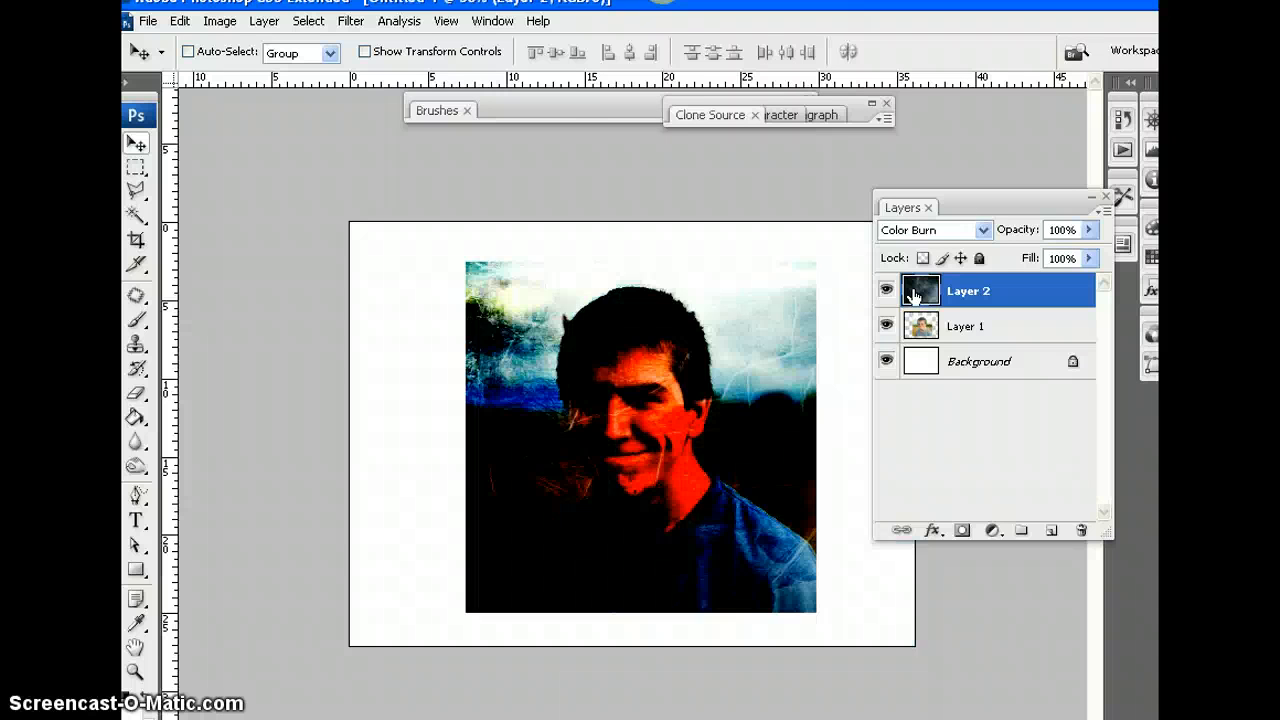
key("shift+plus")
key("shift+plus")
key("shift+plus")
key("shift+plus")
key("shift+plus")
key("shift+plus")
key("shift+plus")
key("shift+plus")
key("shift+plus")
key("shift+plus")
key("shift+plus")
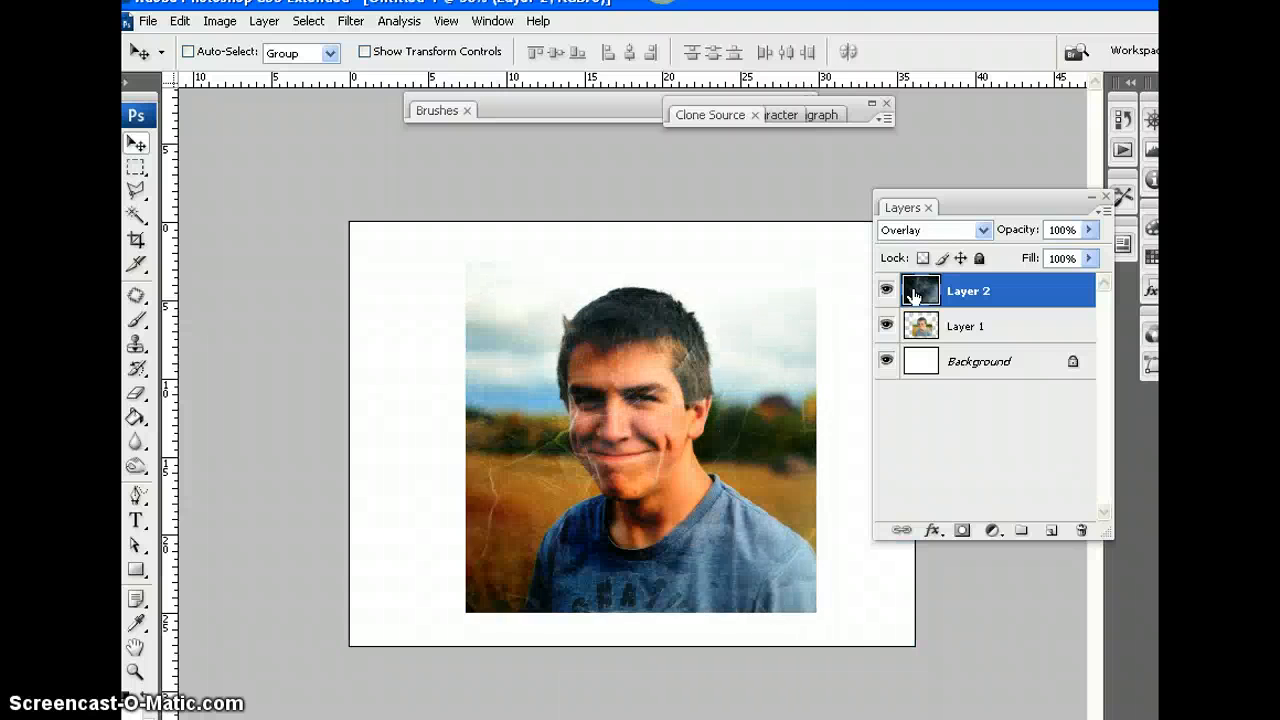
key("shift+plus")
key("shift+plus")
key("shift+plus")
key("shift+plus")
key("shift+plus")
key("shift+plus")
key("shift+plus")
key("shift+plus")
key("shift+plus")
key("shift+plus")
key("shift+plus")
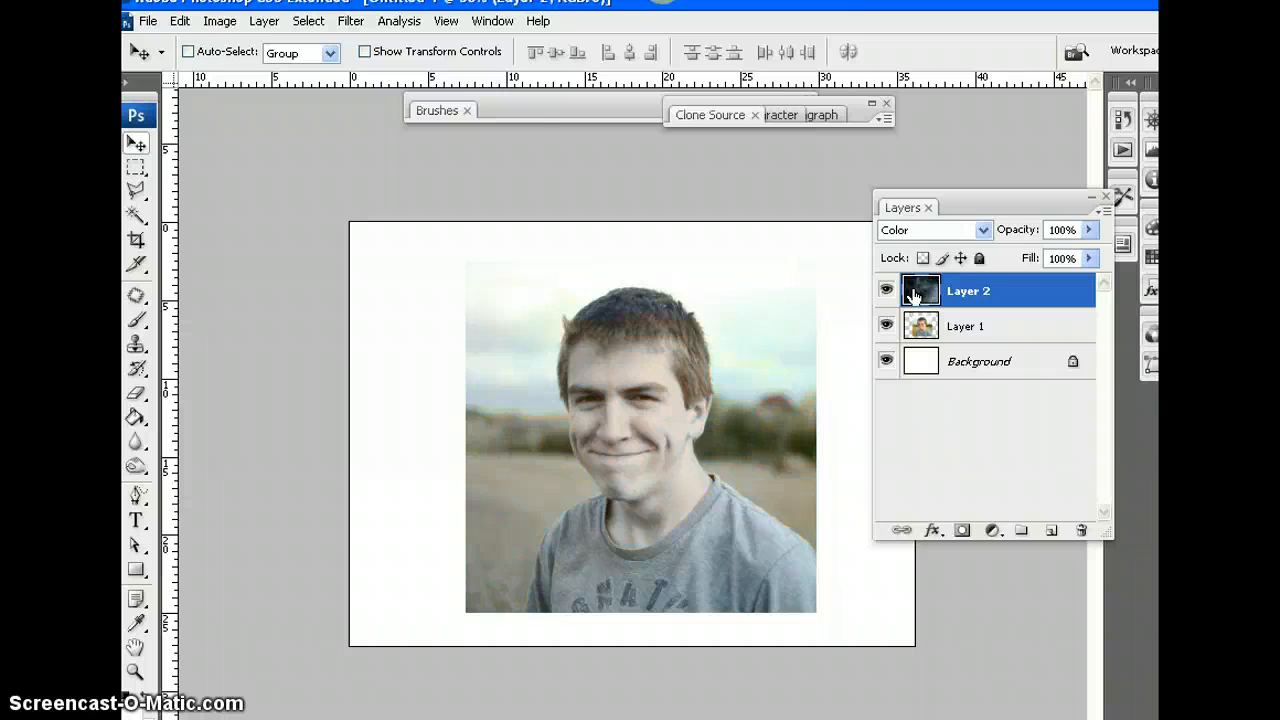
key("shift+plus")
key("shift+plus")
key("shift+plus")
key("shift+plus")
key("shift+plus")
key("shift+plus")
key("shift+plus")
key("shift+plus")
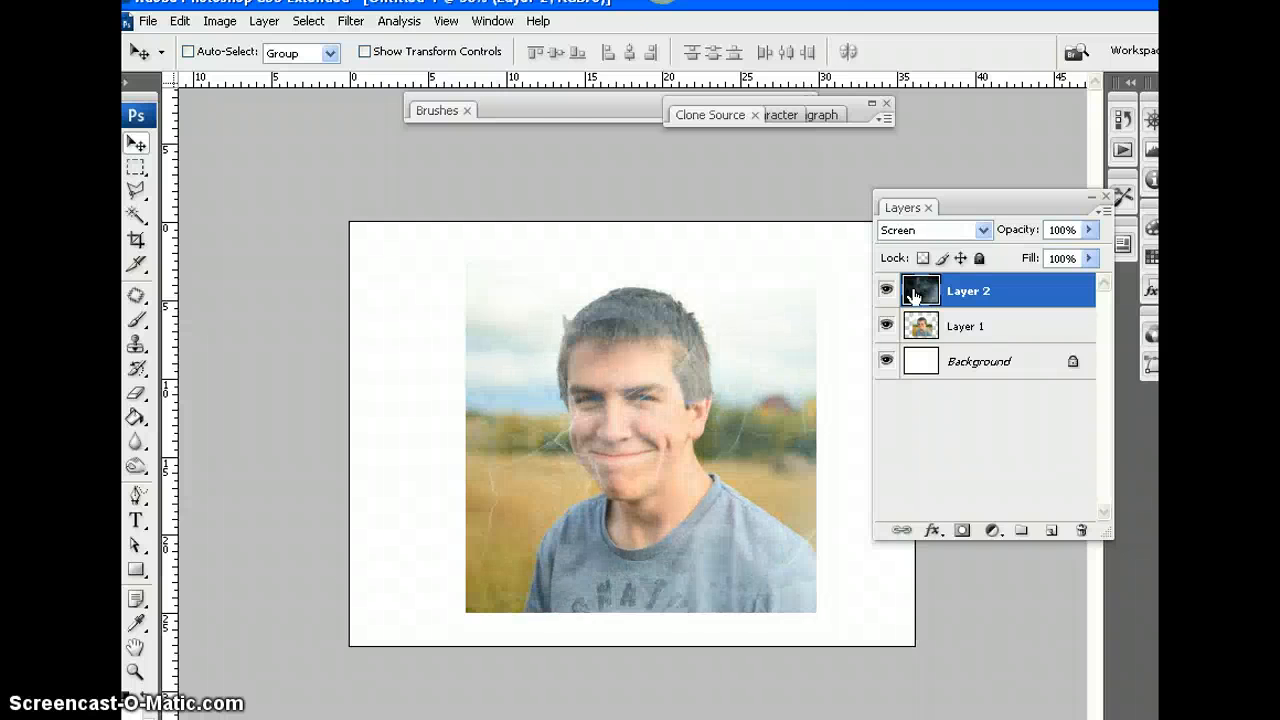
- Advance the texture layer's blending mode to Difference and reposition the texture over the portrait
key("shift+plus")
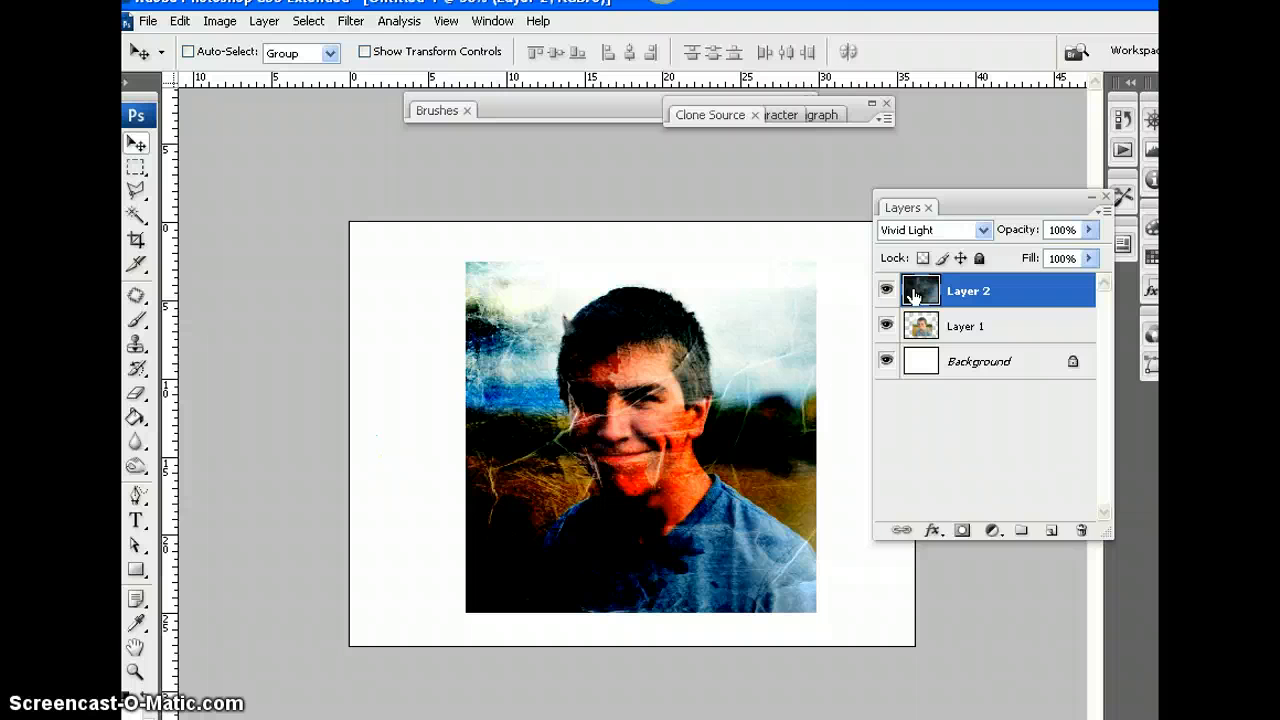
key("shift+plus")
key("shift+plus")
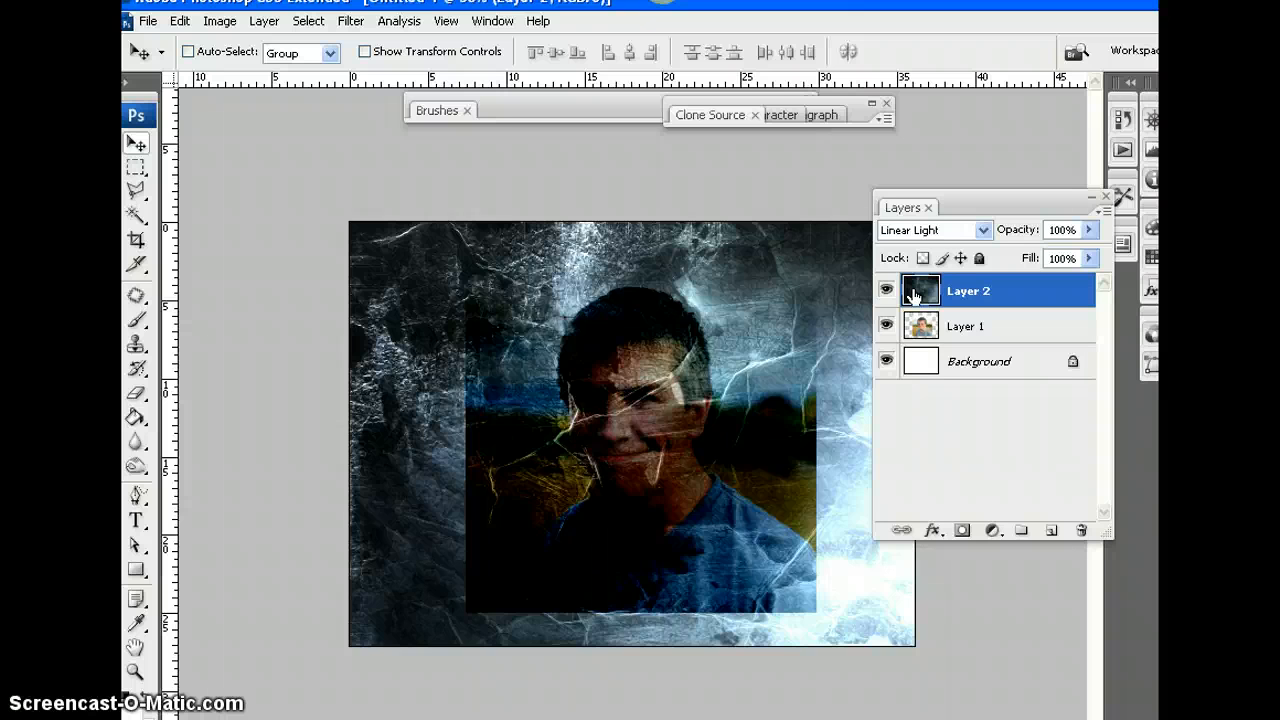
key("shift+plus")
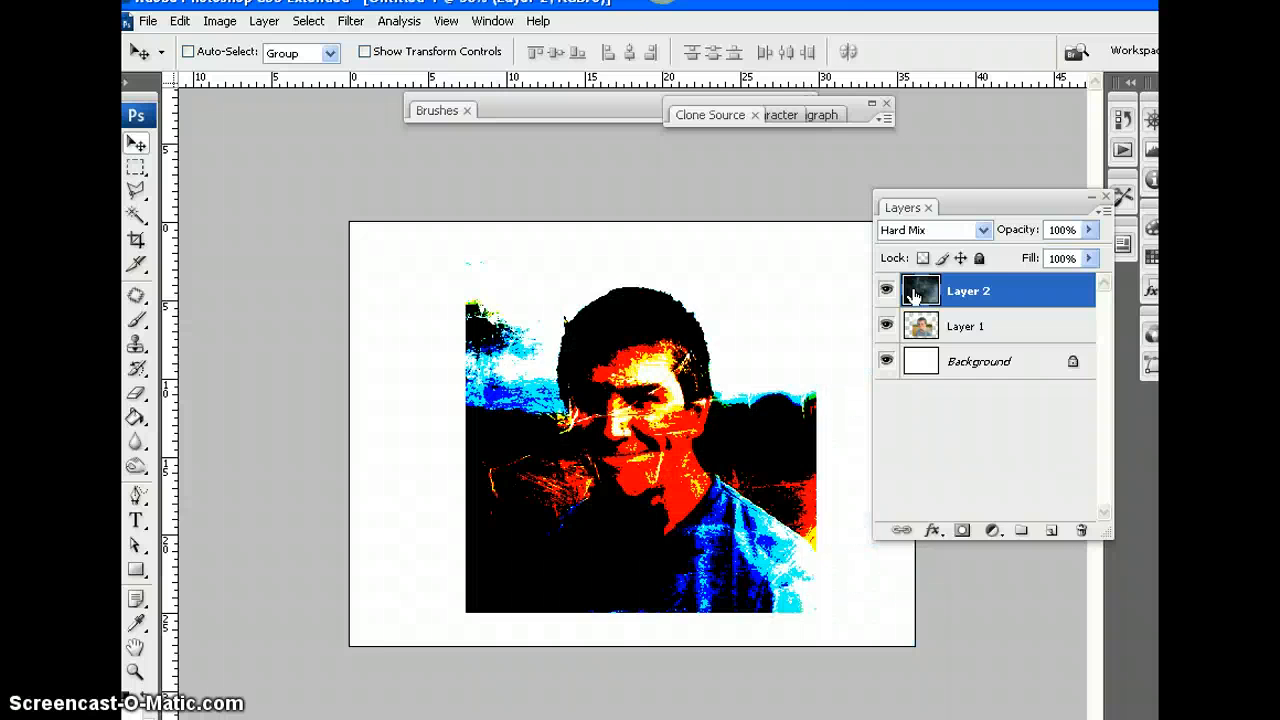
key("shift+plus")
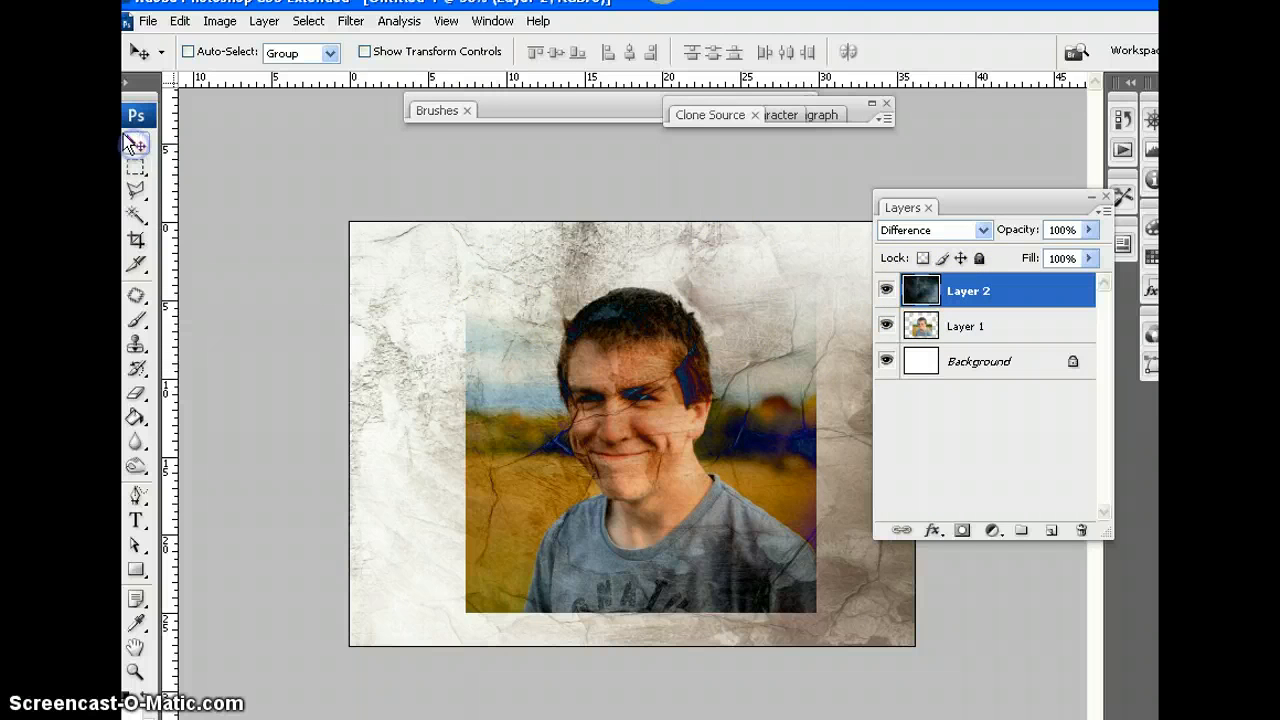
mouse_move(654, 434)
left_mouse_down()
mouse_move(725, 440)
mouse_move(692, 409)
mouse_move(658, 409)
mouse_move(608, 420)
mouse_move(590, 462)
mouse_move(609, 466)
mouse_move(603, 451)
mouse_move(655, 409)
left_mouse_up()
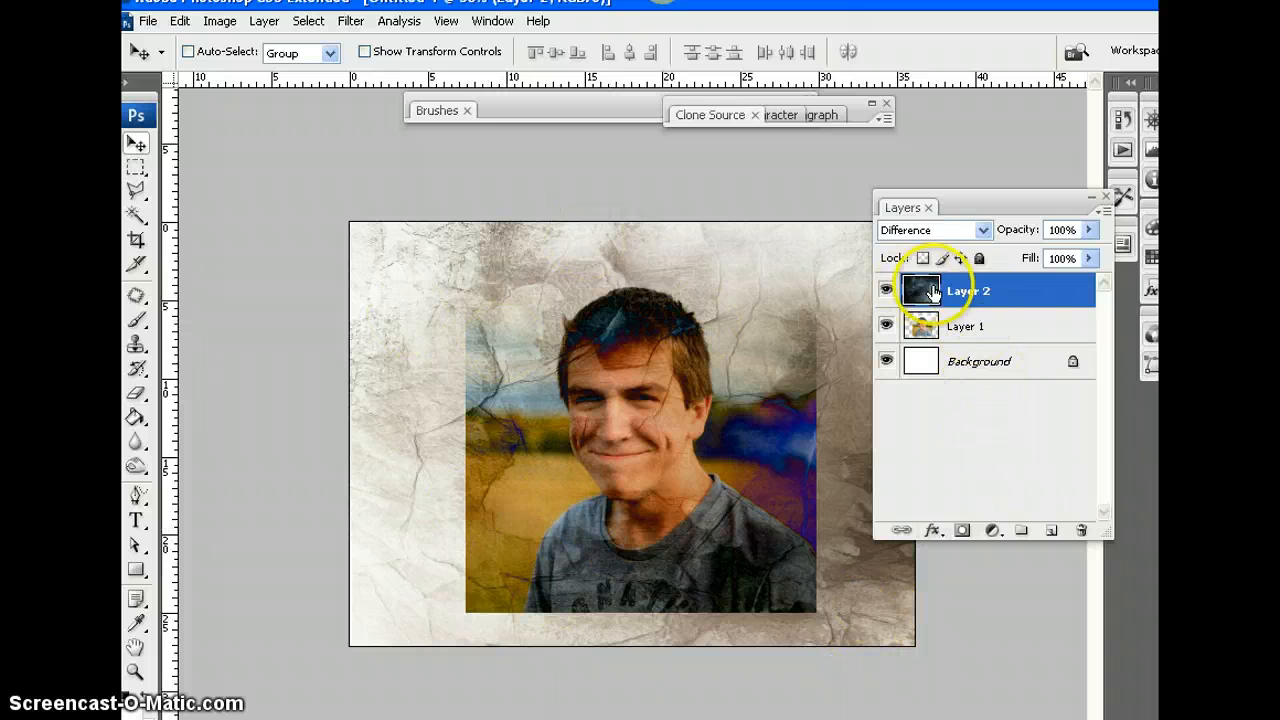
- Select the head and neck by tracing their outline with the Polygonal Lasso, and hide the portrait layer
left_click(140, 190)
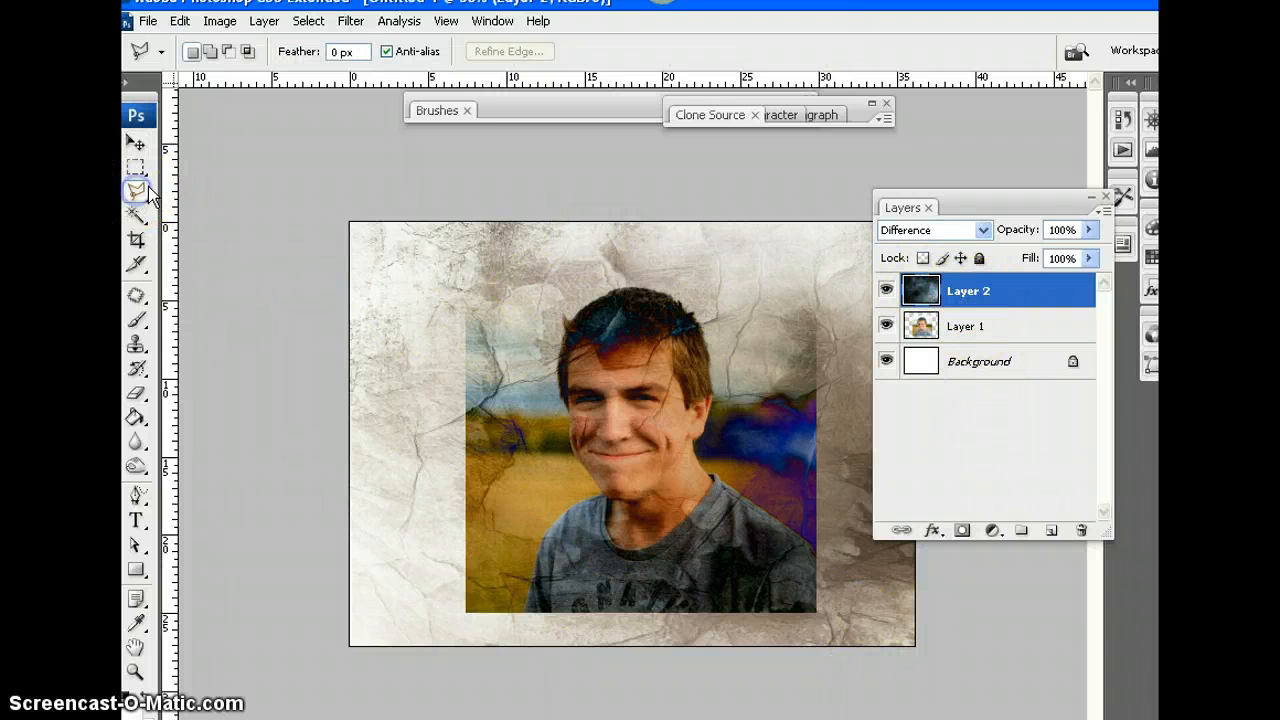
left_click(616, 497)
left_click(570, 442)
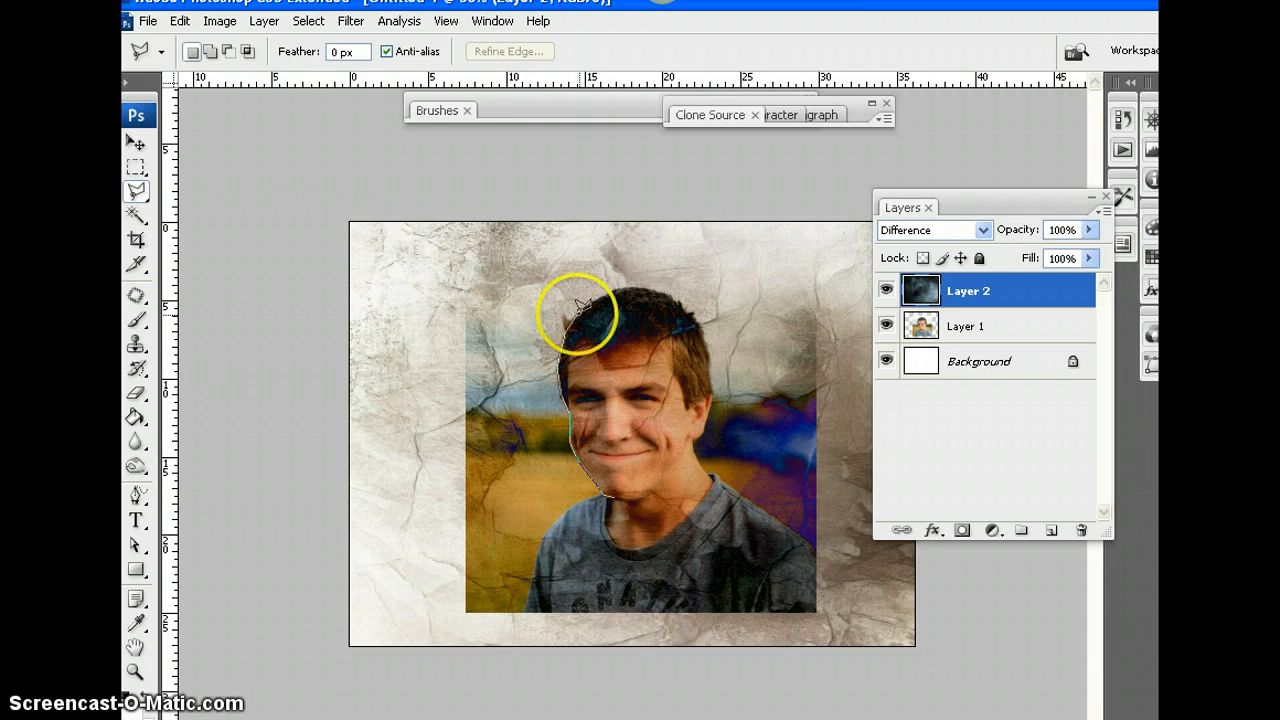
left_click(612, 284)
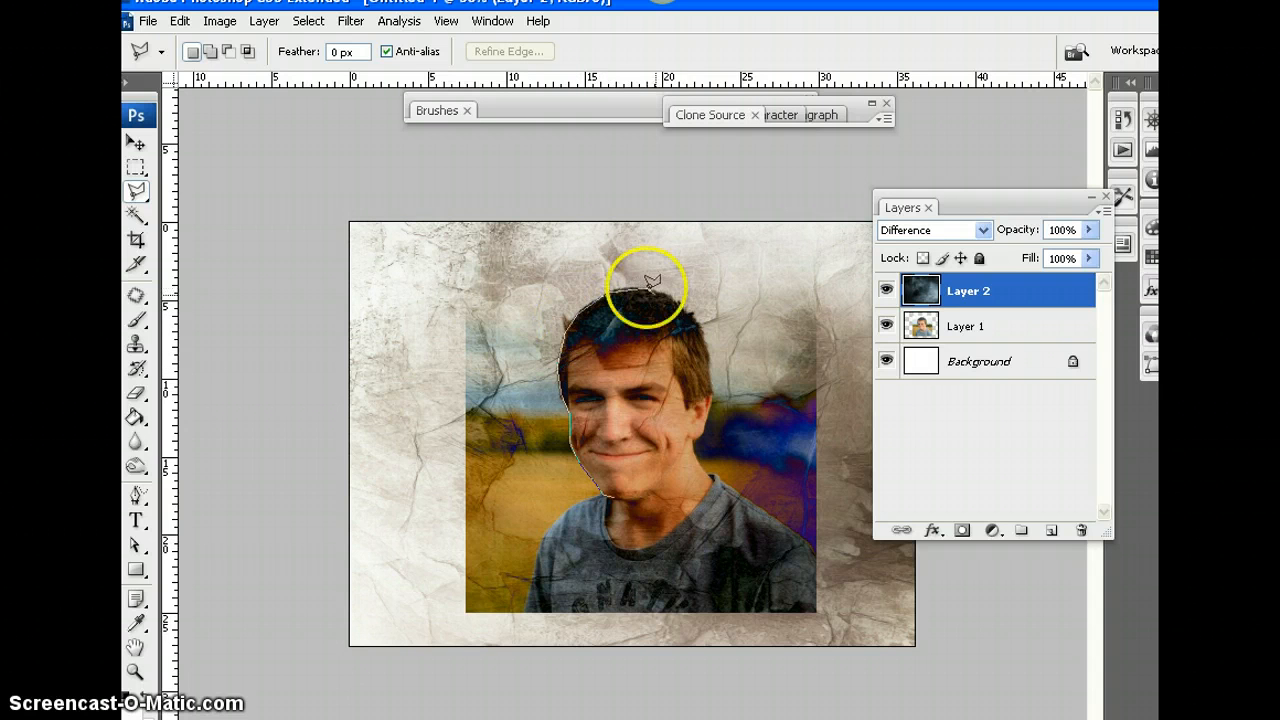
left_click(708, 366)
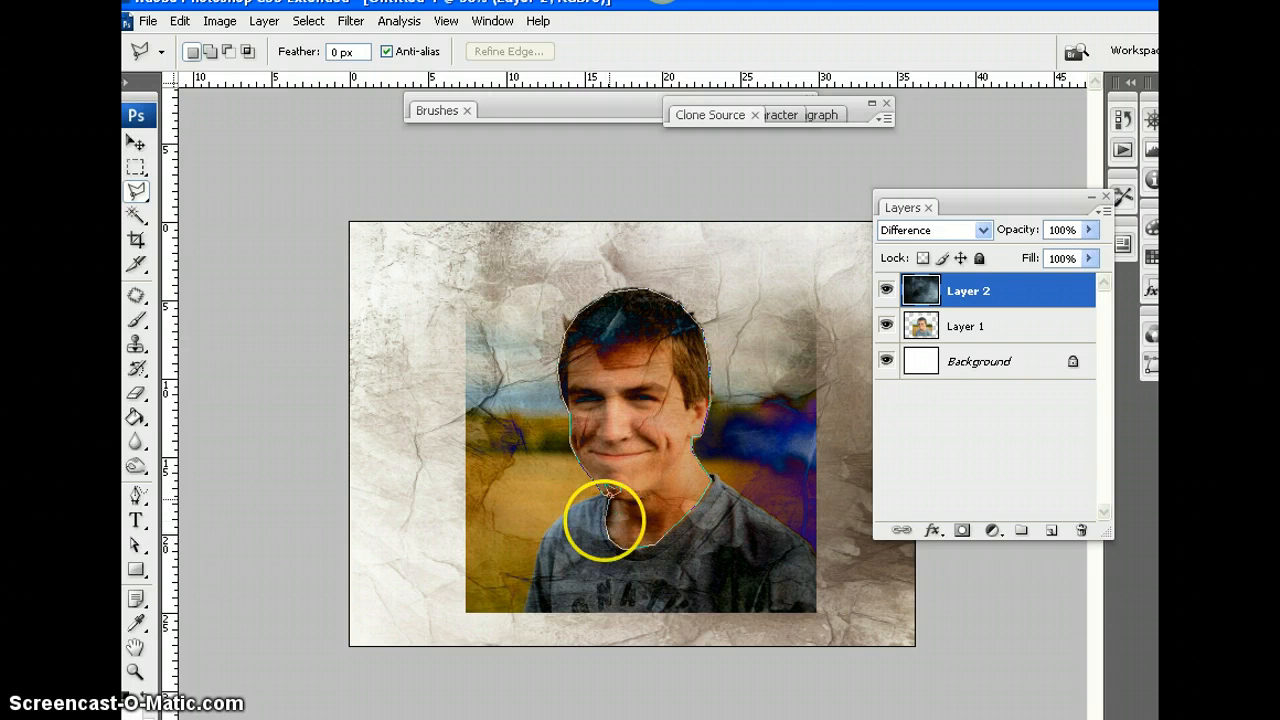
left_click(610, 502)
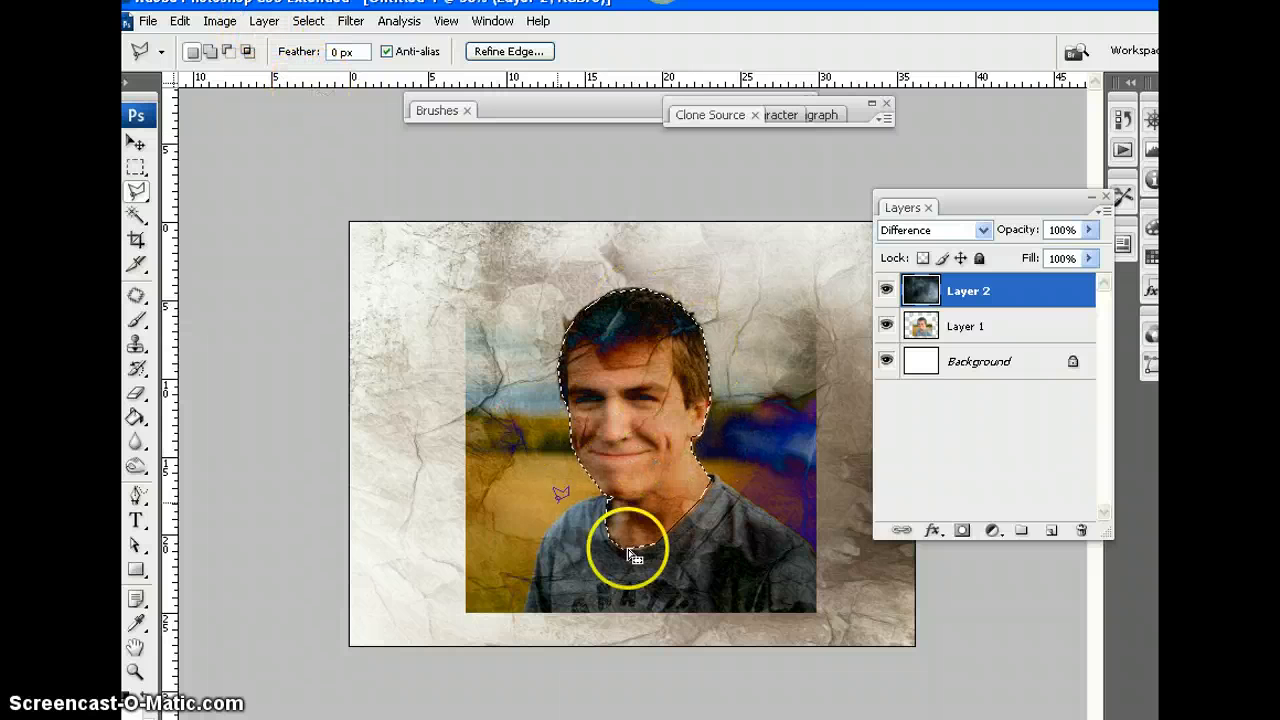
left_click(886, 325)
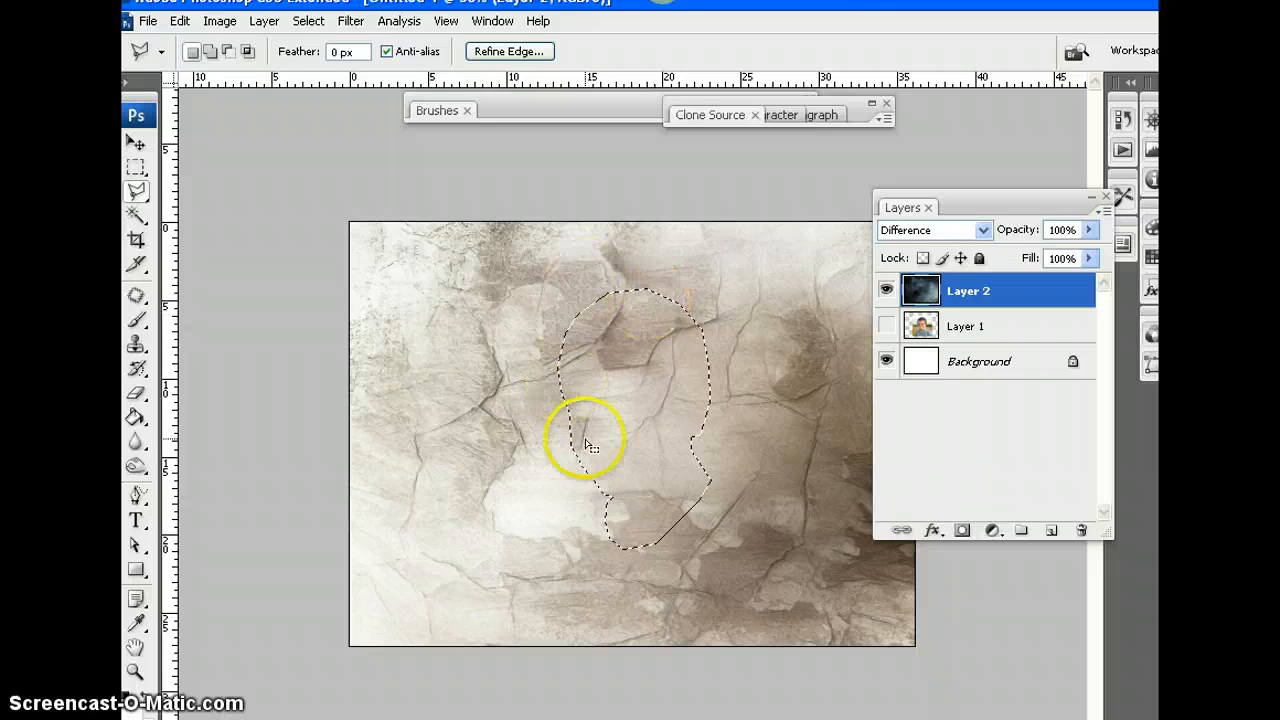
- Try deleting the texture outside the head and neck by inverting the selection, and undo it
left_click(304, 22)
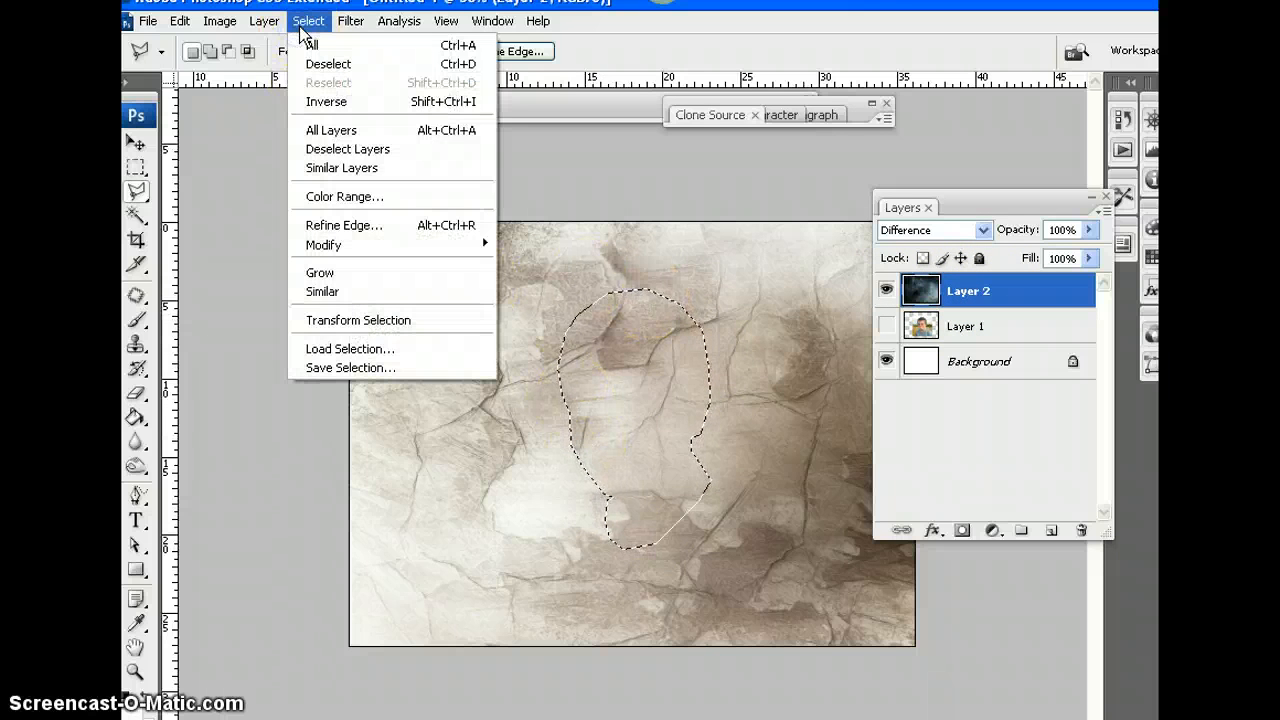
left_click(325, 102)
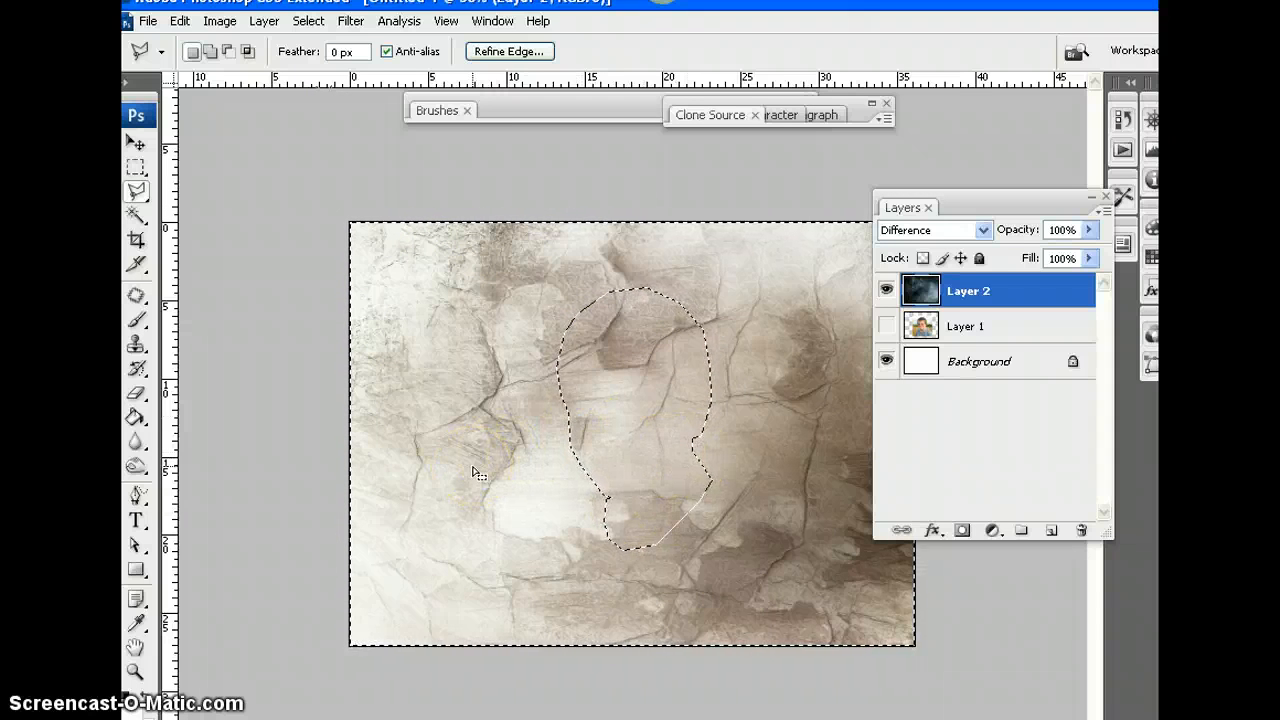
key("Delete")
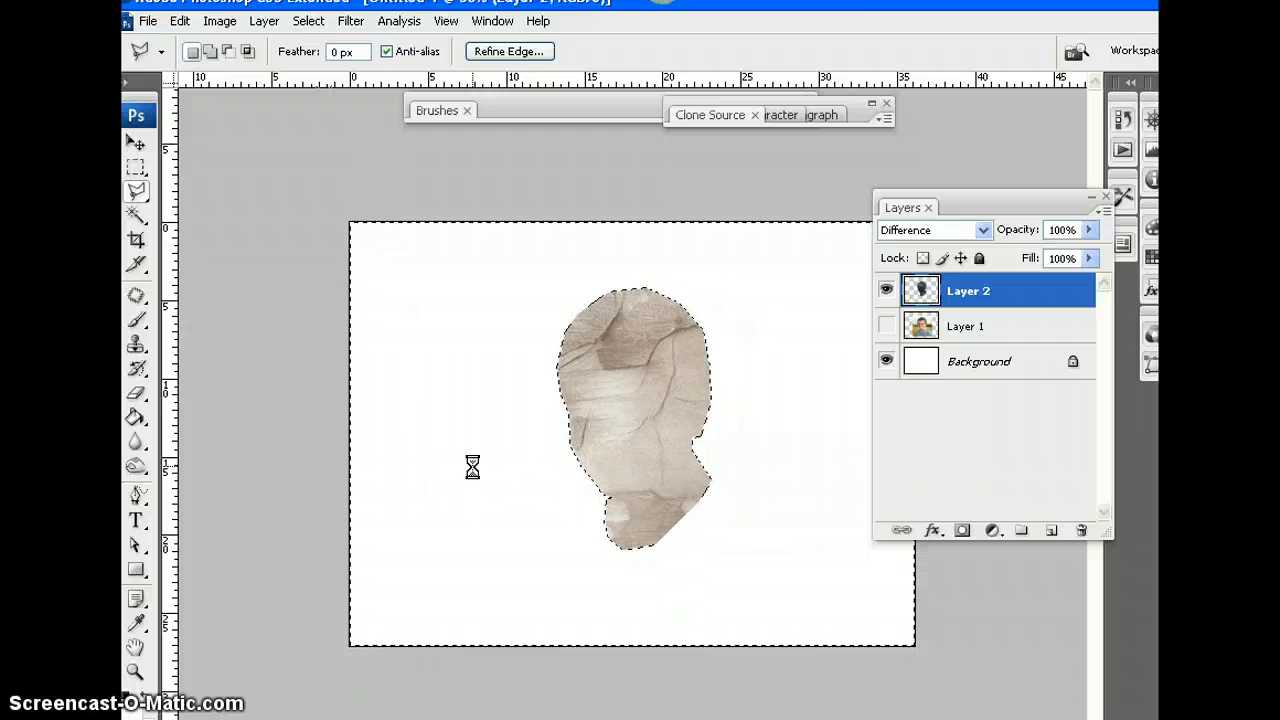
key("ctrl+z")
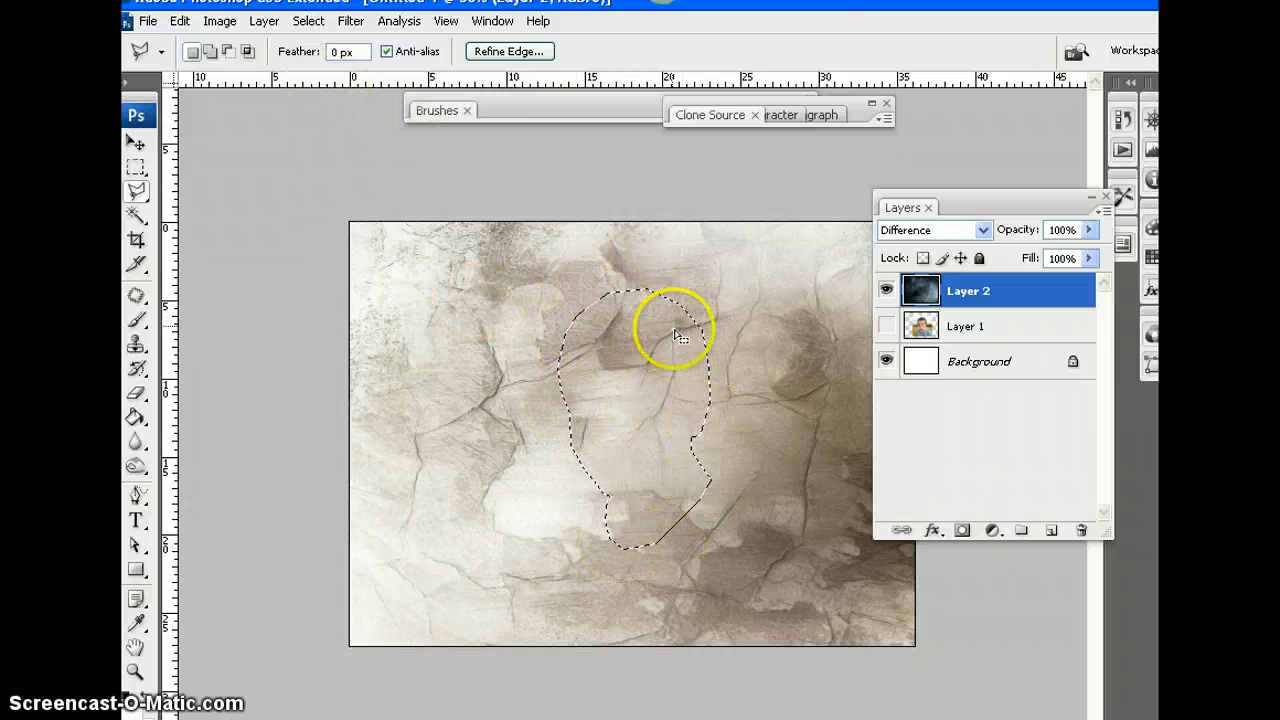
- Invert the selection to delete the texture outside the head and neck, and show the portrait layer with nothing selected
left_click(308, 20)
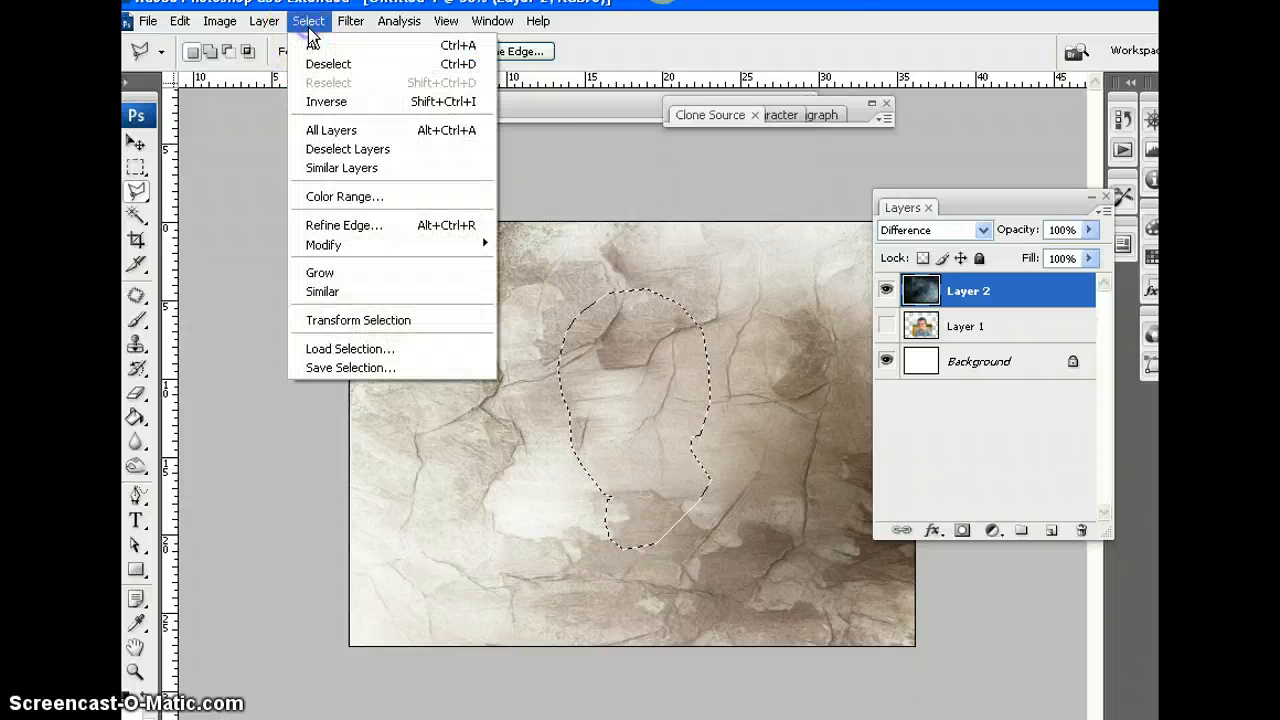
left_click(331, 104)
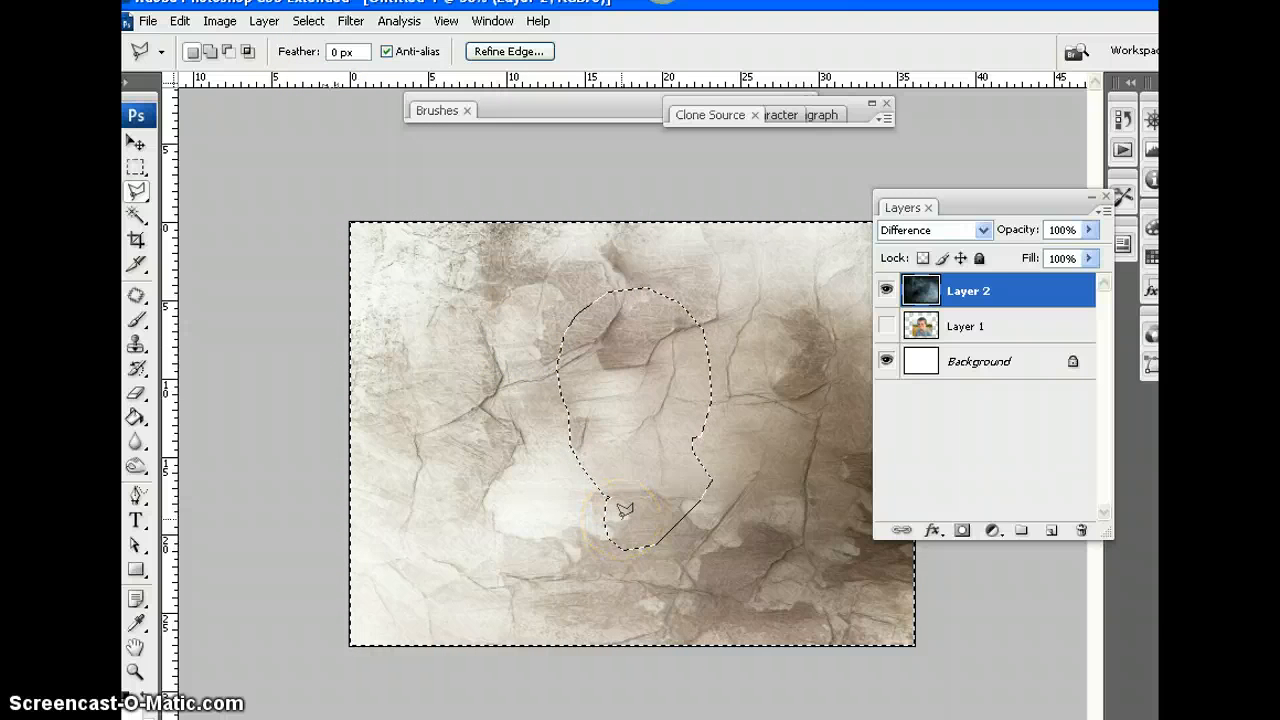
key("Delete")
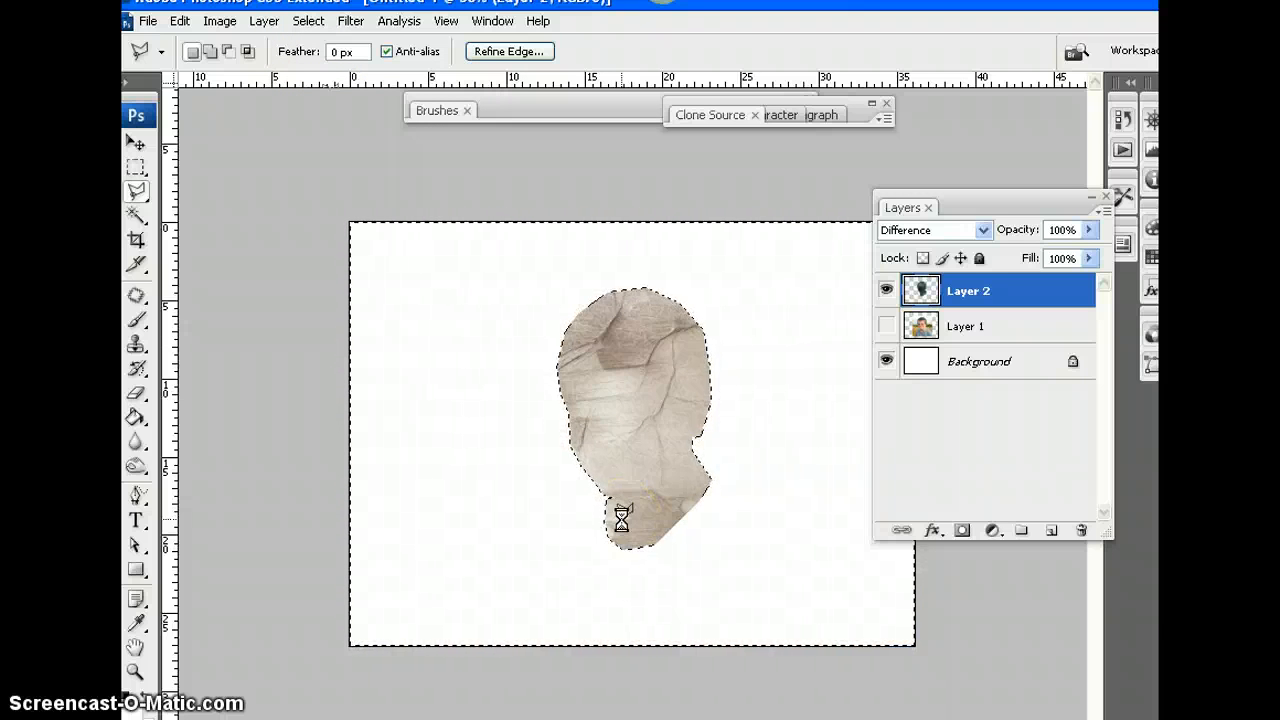
left_click(886, 326)
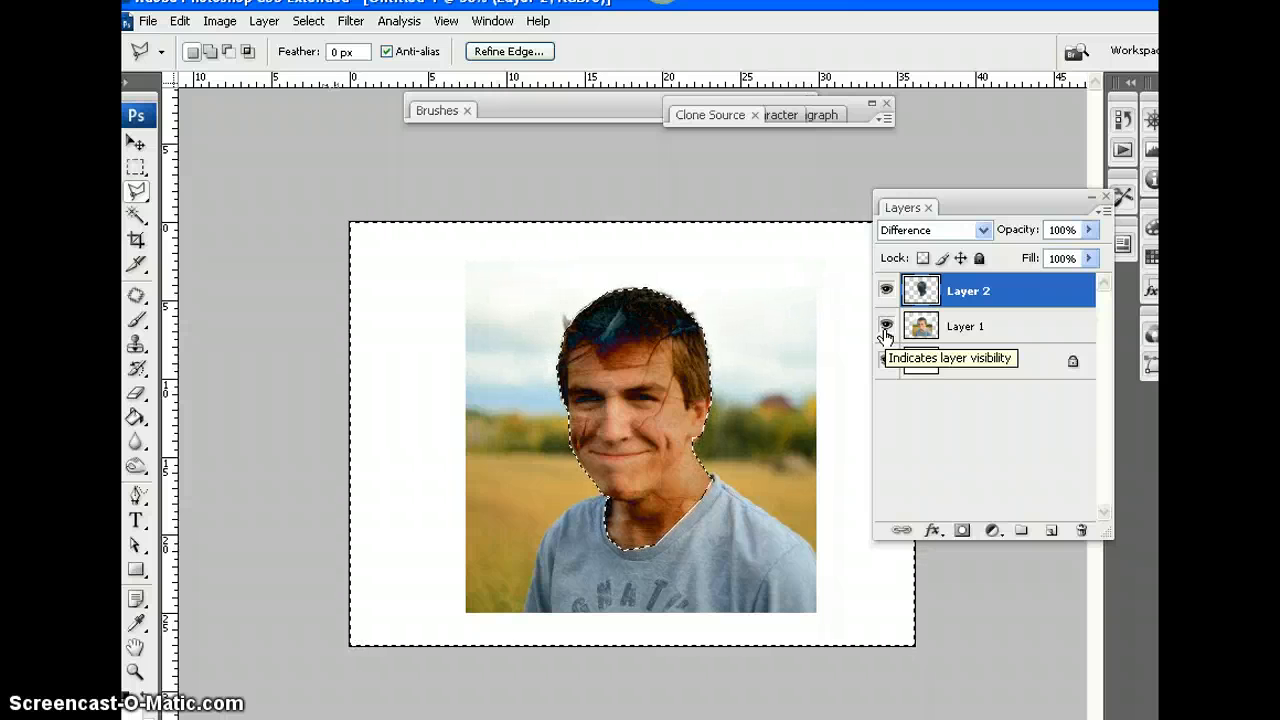
key("ctrl+d")
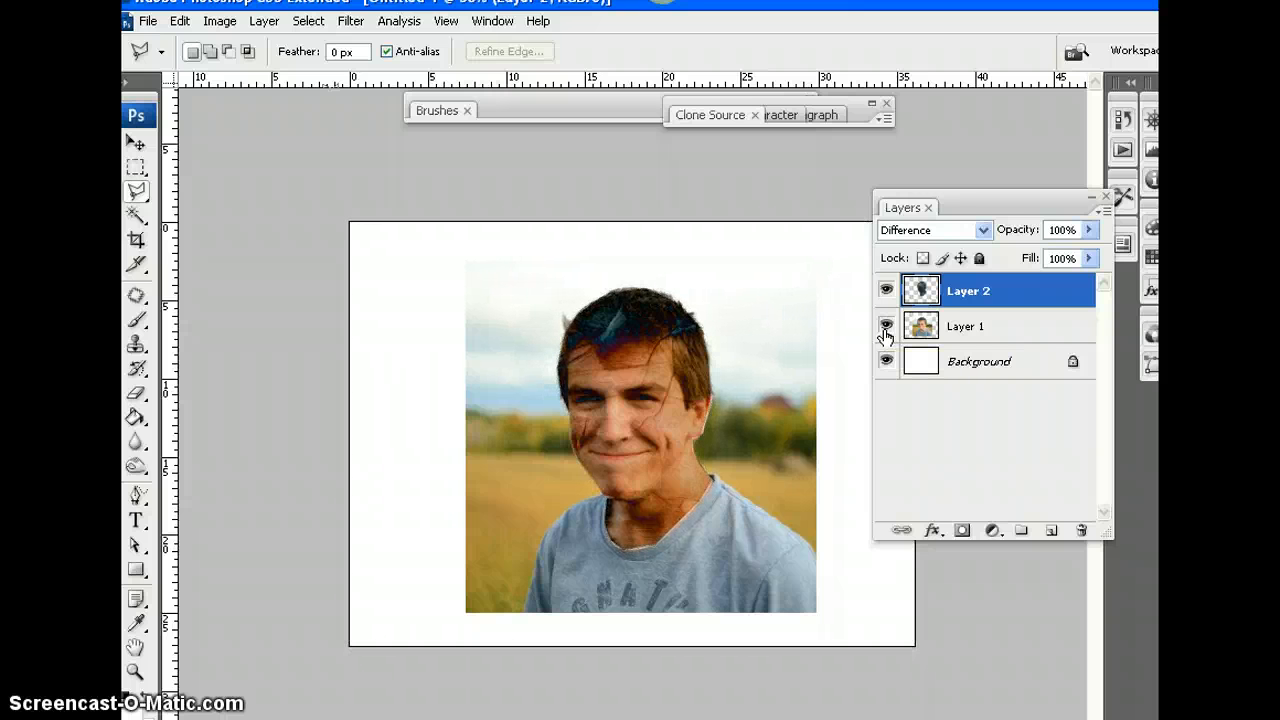
- Toggle the portrait layer's visibility to compare the cut-out texture alone and over the face
left_click(886, 326)
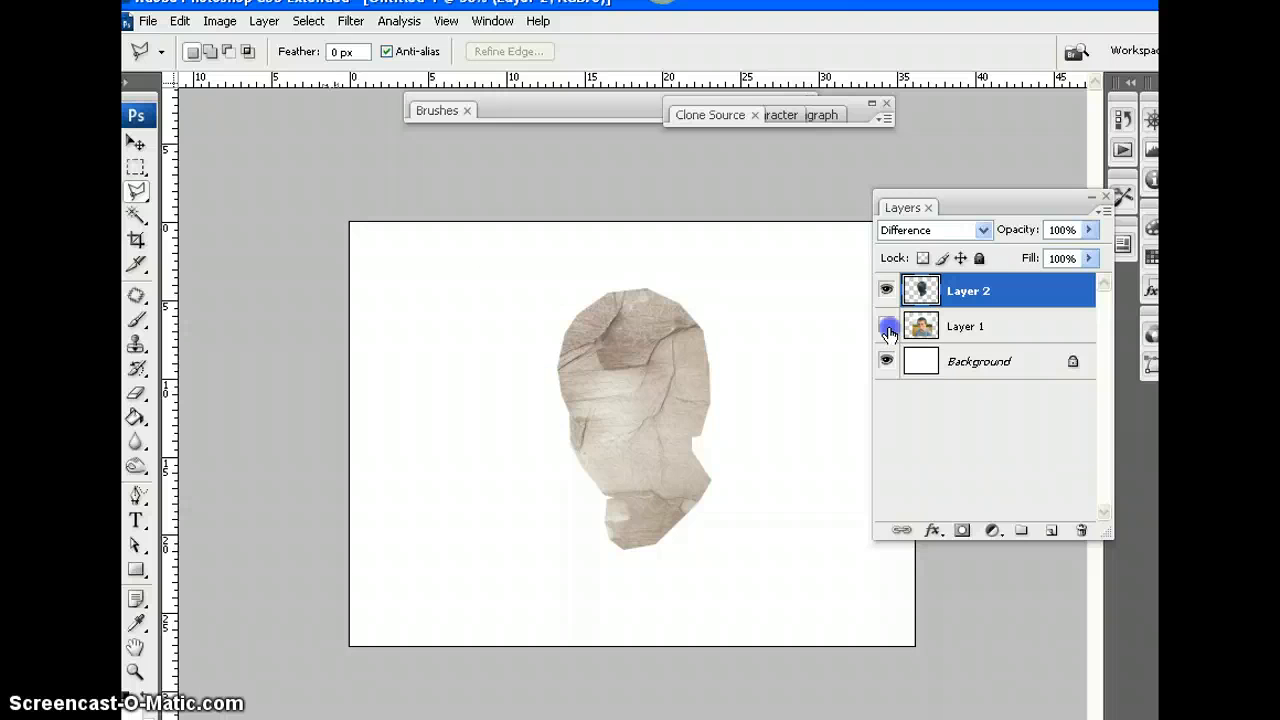
left_click(886, 326)
left_click(886, 326)
left_click(886, 326)
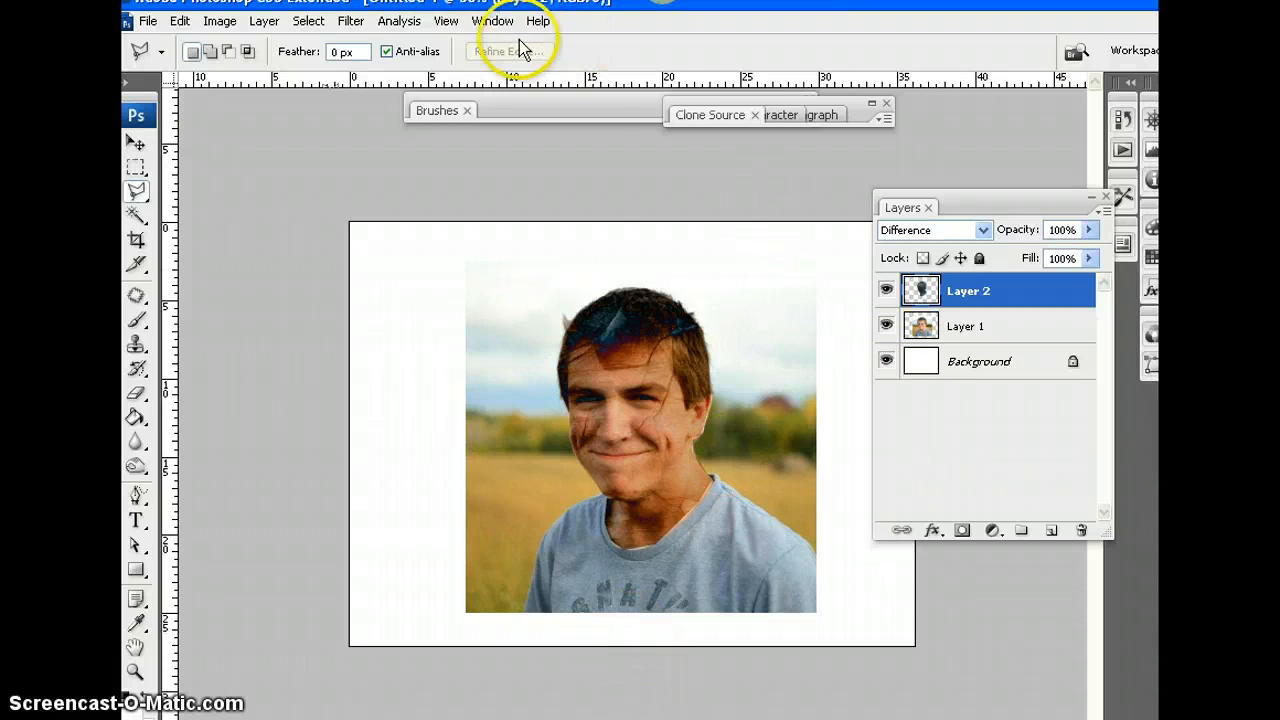
- Bring up the face-and-skyline document, and return to the Google Images results for "texture" in the browser
left_click(493, 21)
left_click(518, 497)
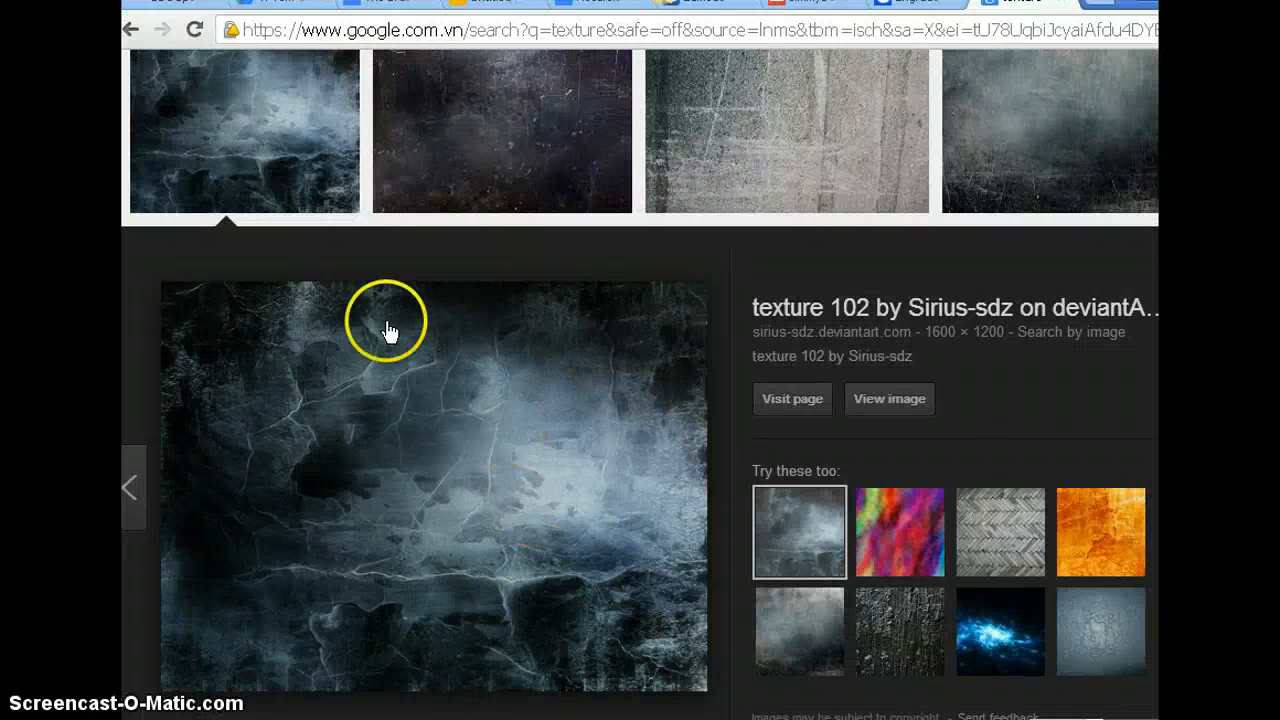
left_click(130, 29)
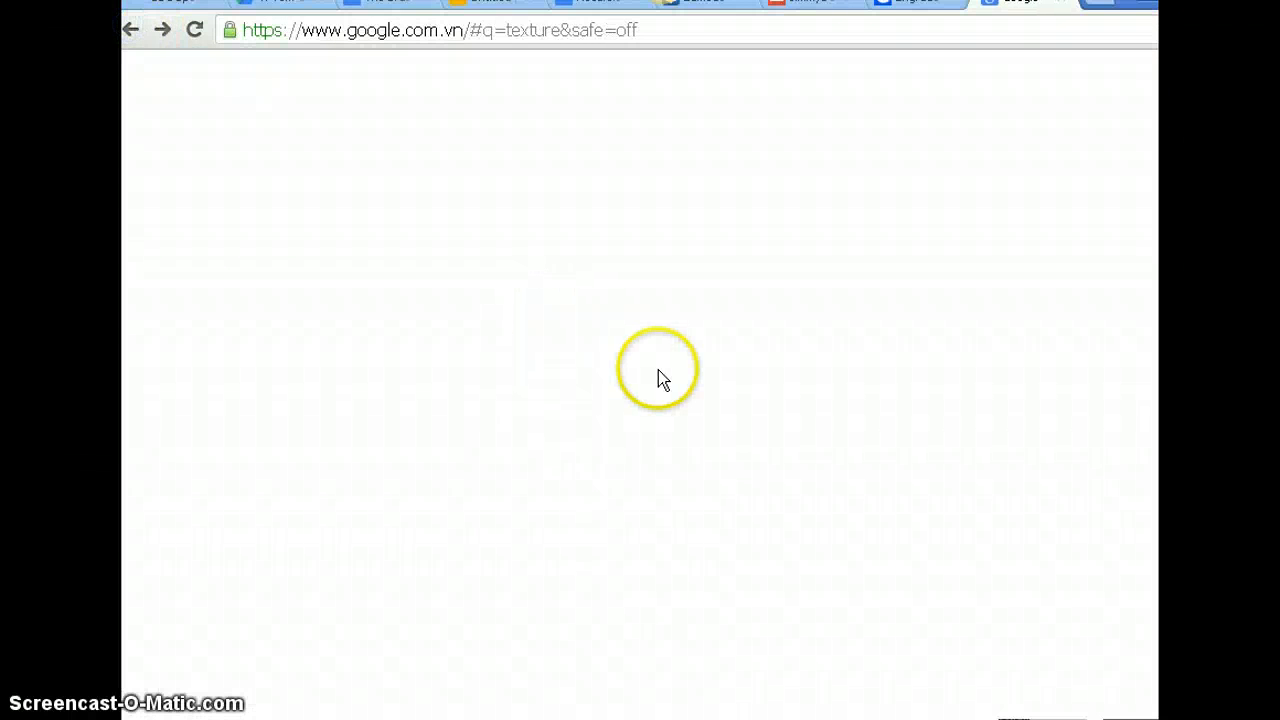
left_click(355, 150)
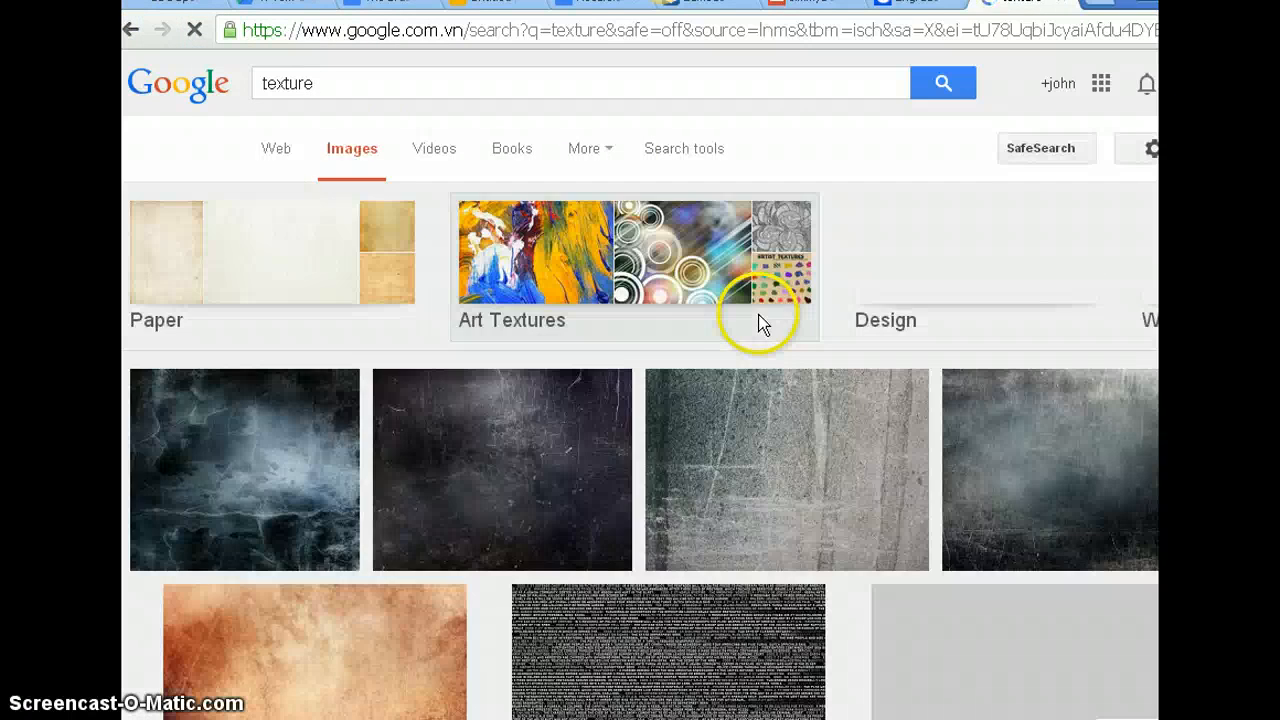
- Find the grey Antique Texture 14 image with dark branches among the results and copy it
scroll(738, 386, "down", 5)
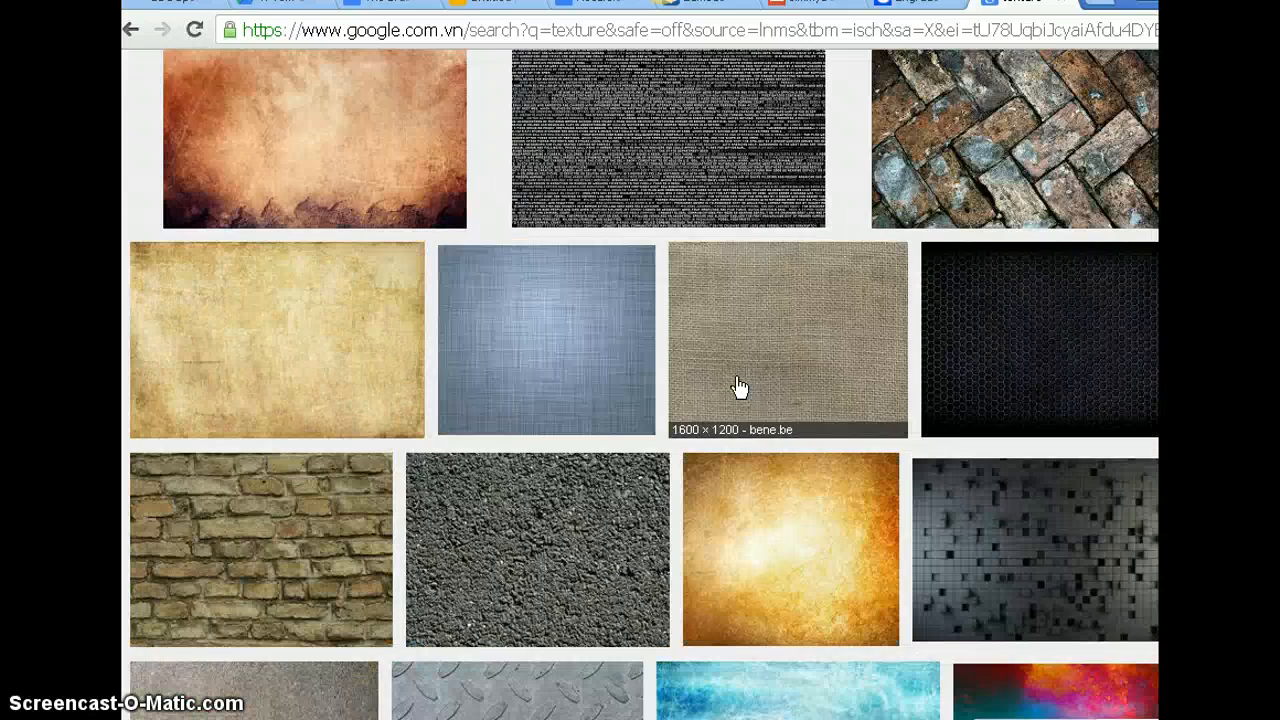
scroll(739, 387, "down", 2)
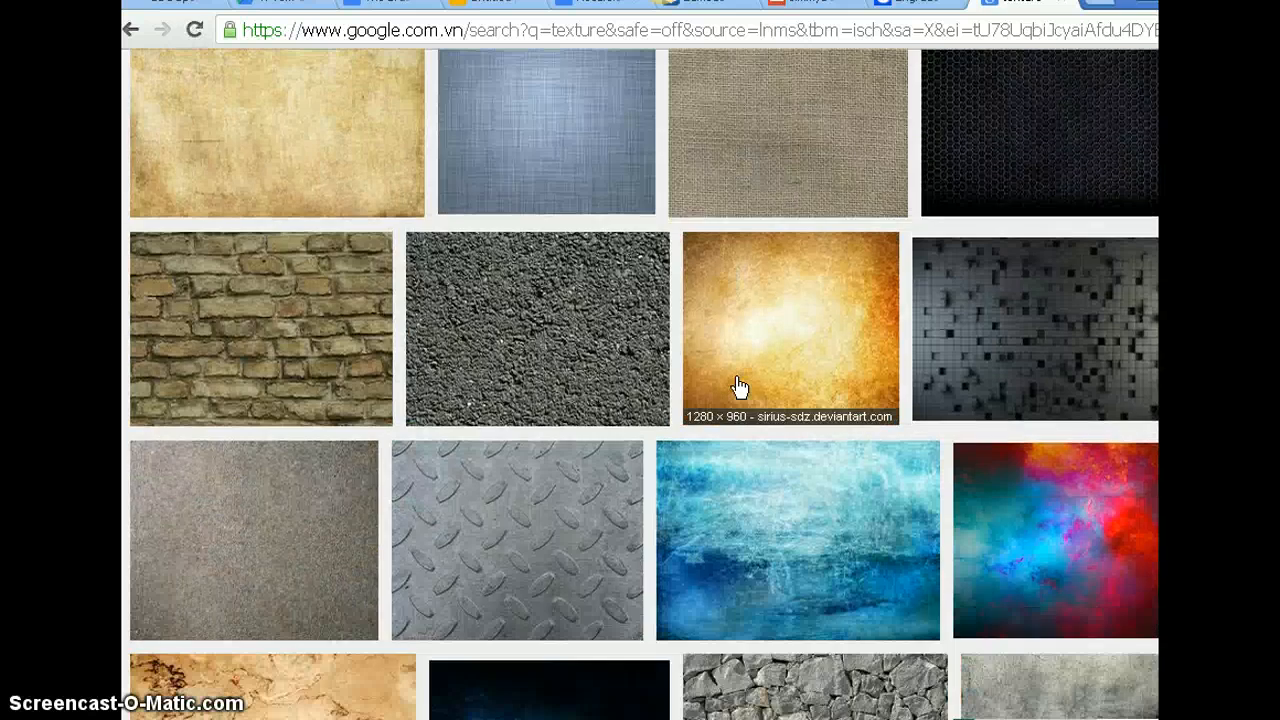
scroll(738, 387, "down", 3)
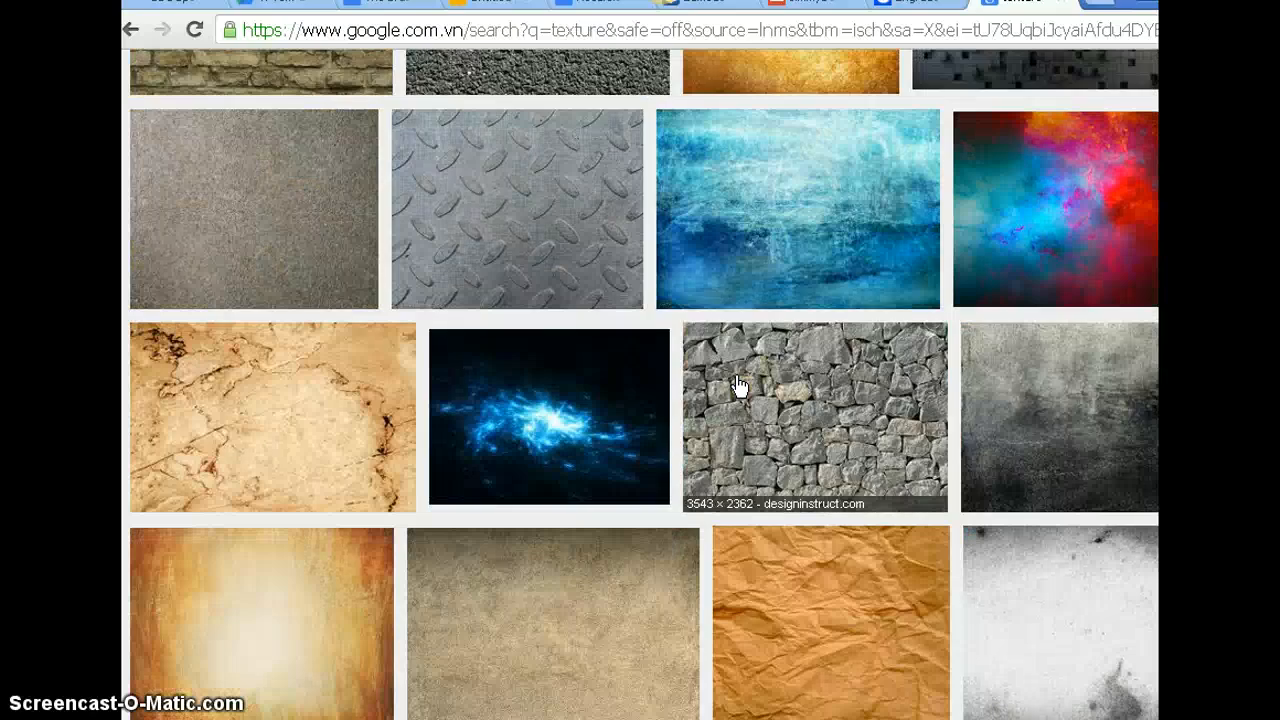
scroll(738, 386, "down", 1)
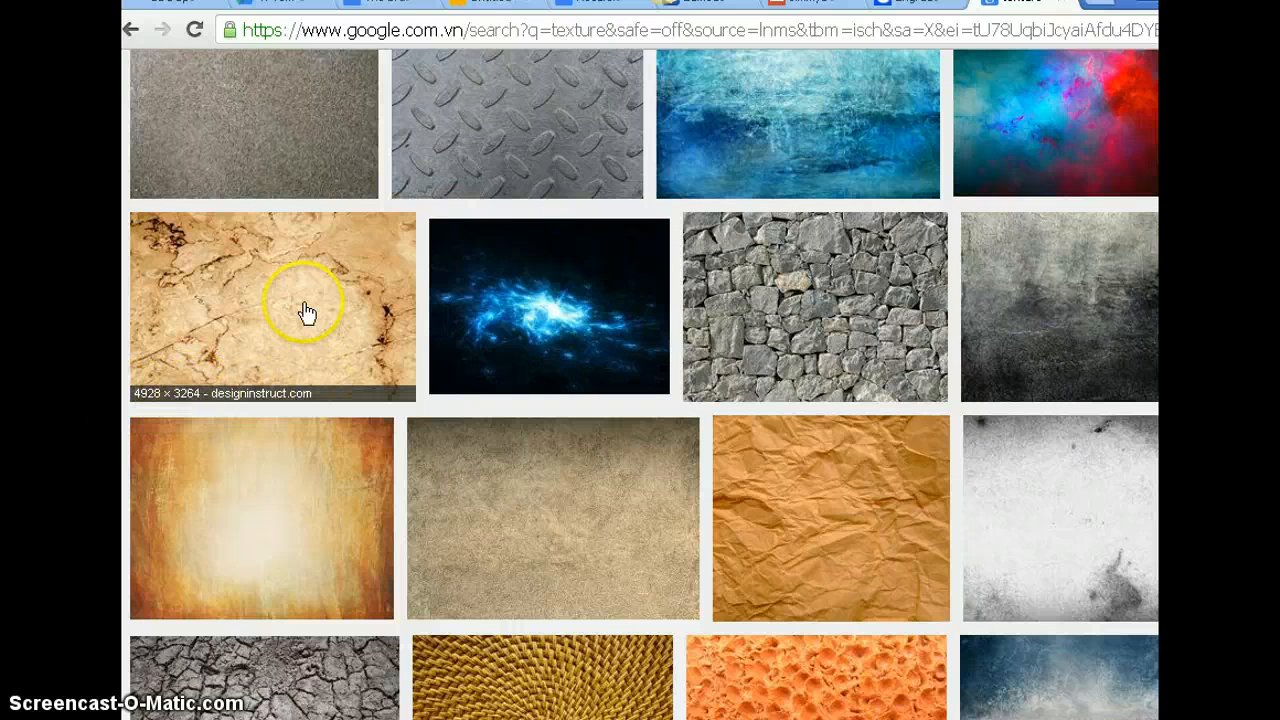
scroll(1030, 330, "down", 2)
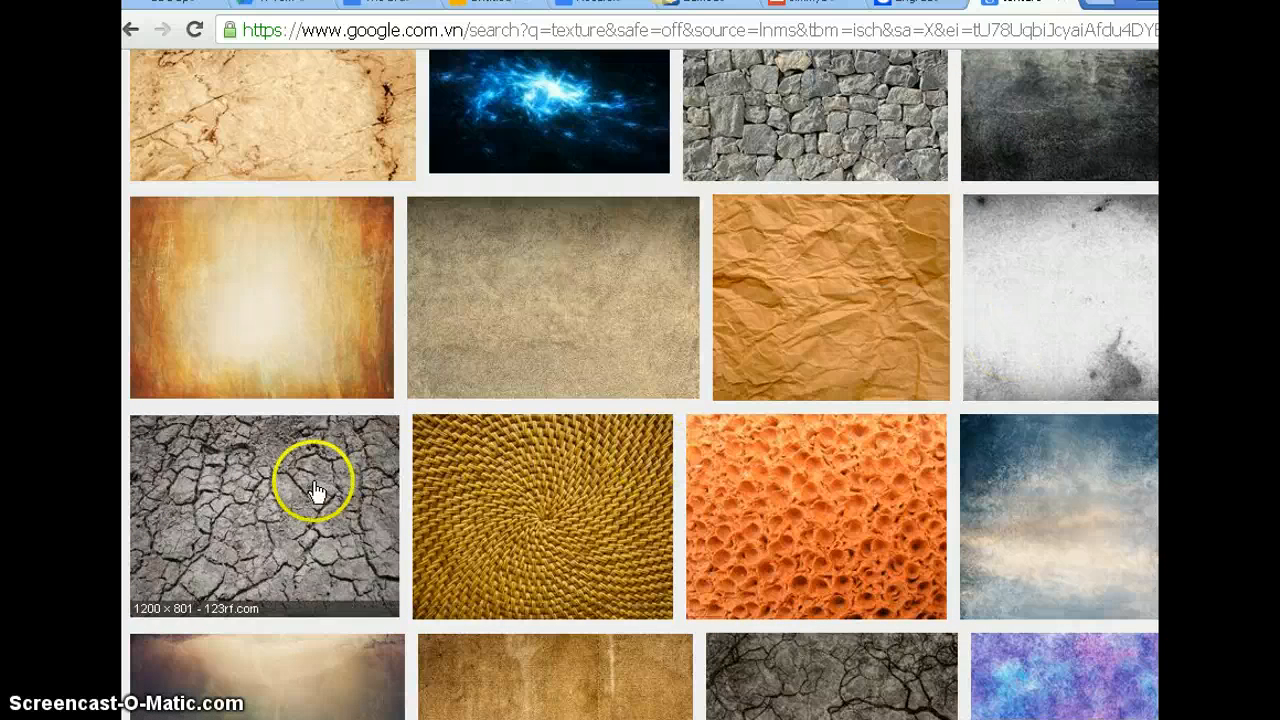
scroll(1057, 491, "down", 2)
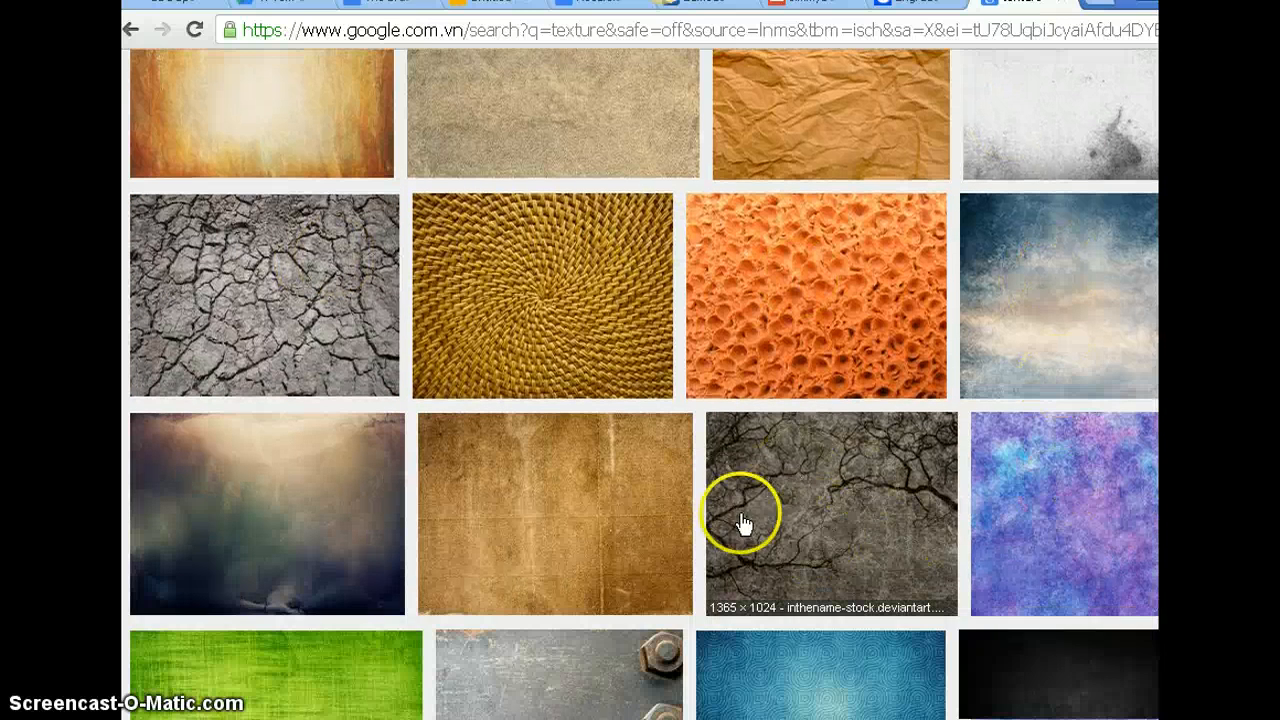
left_click(796, 522)
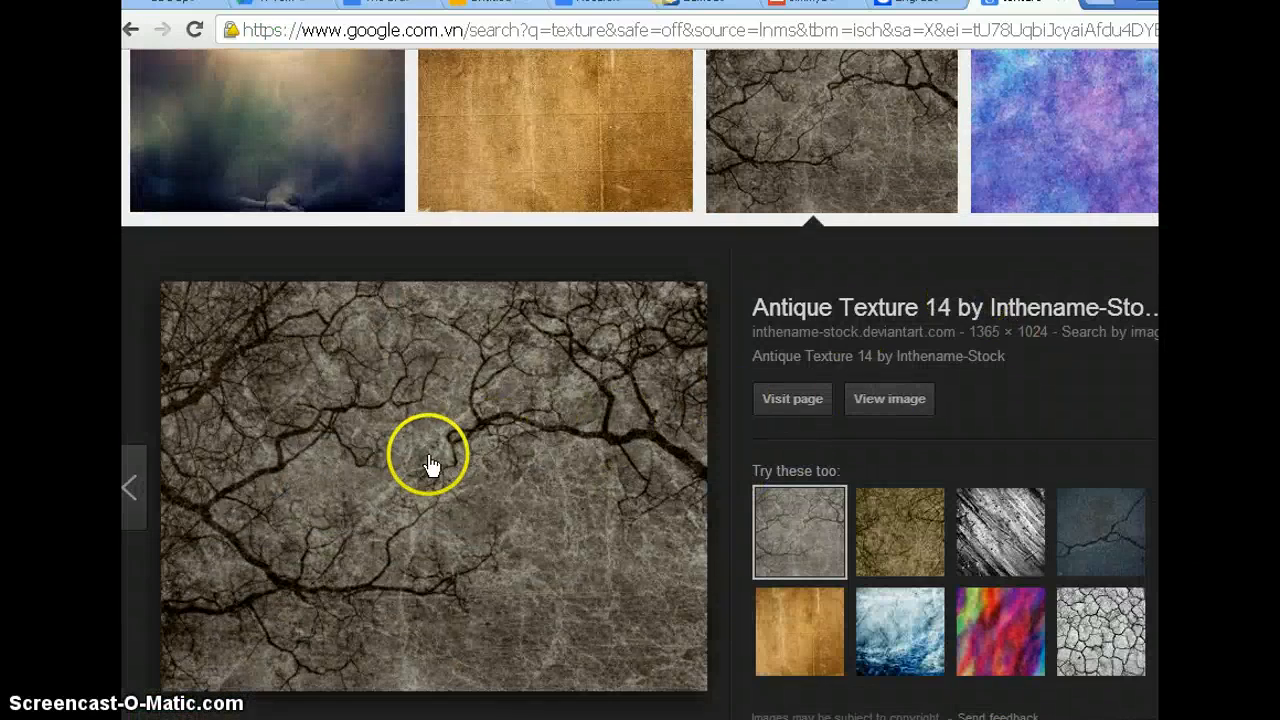
right_click(429, 459)
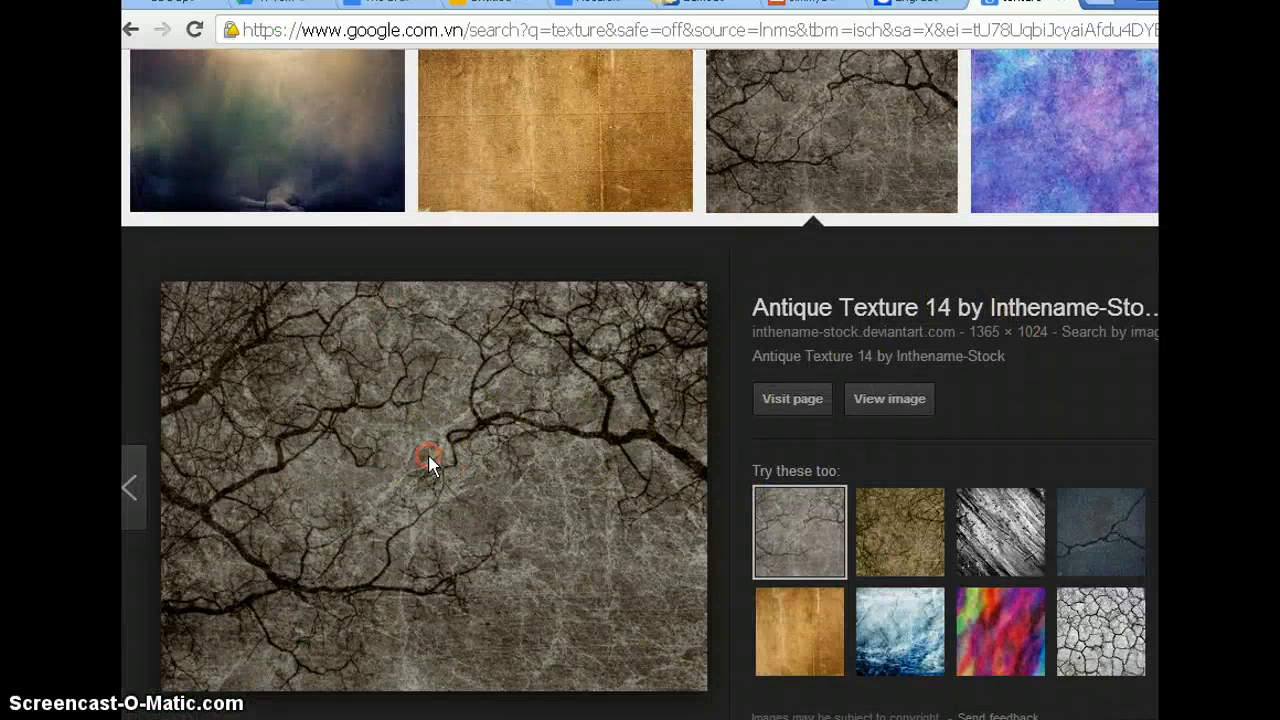
left_click(522, 652)
- Paste the texture into the face-and-skyline document in Photoshop, and place it unclipped directly above the Photo Filter 1 layer
key("alt+Tab")
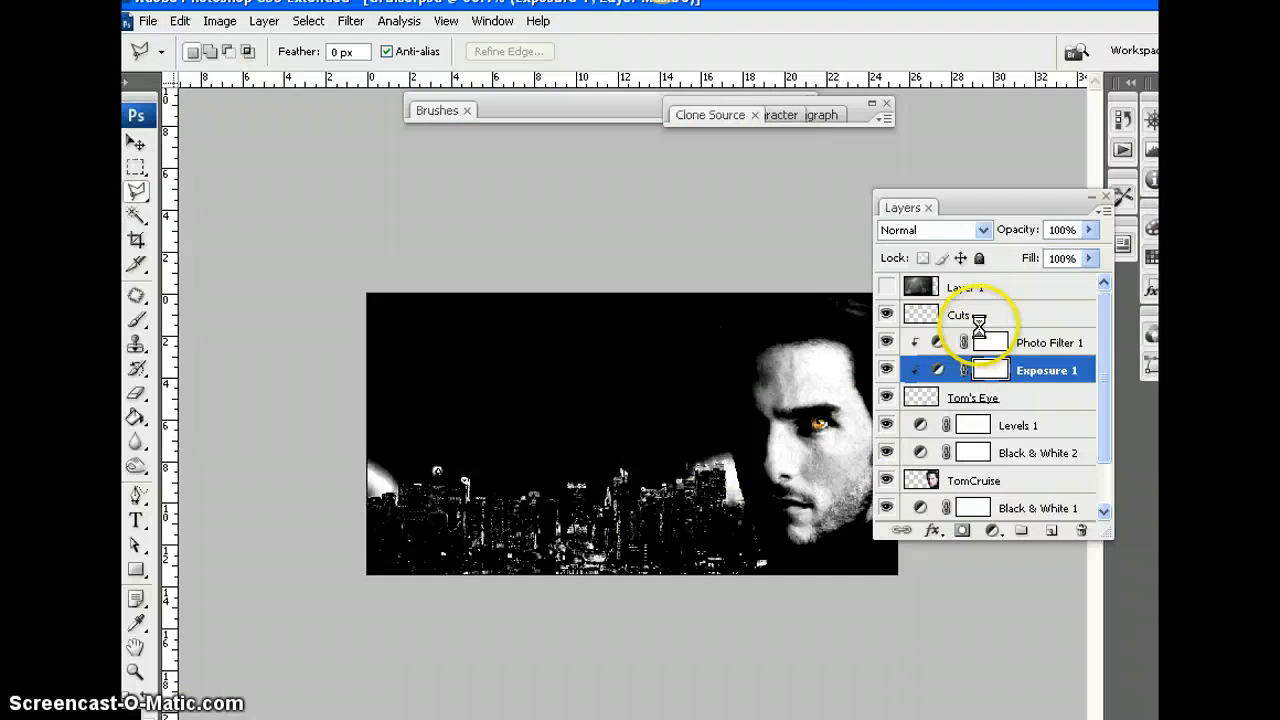
key("ctrl+v")
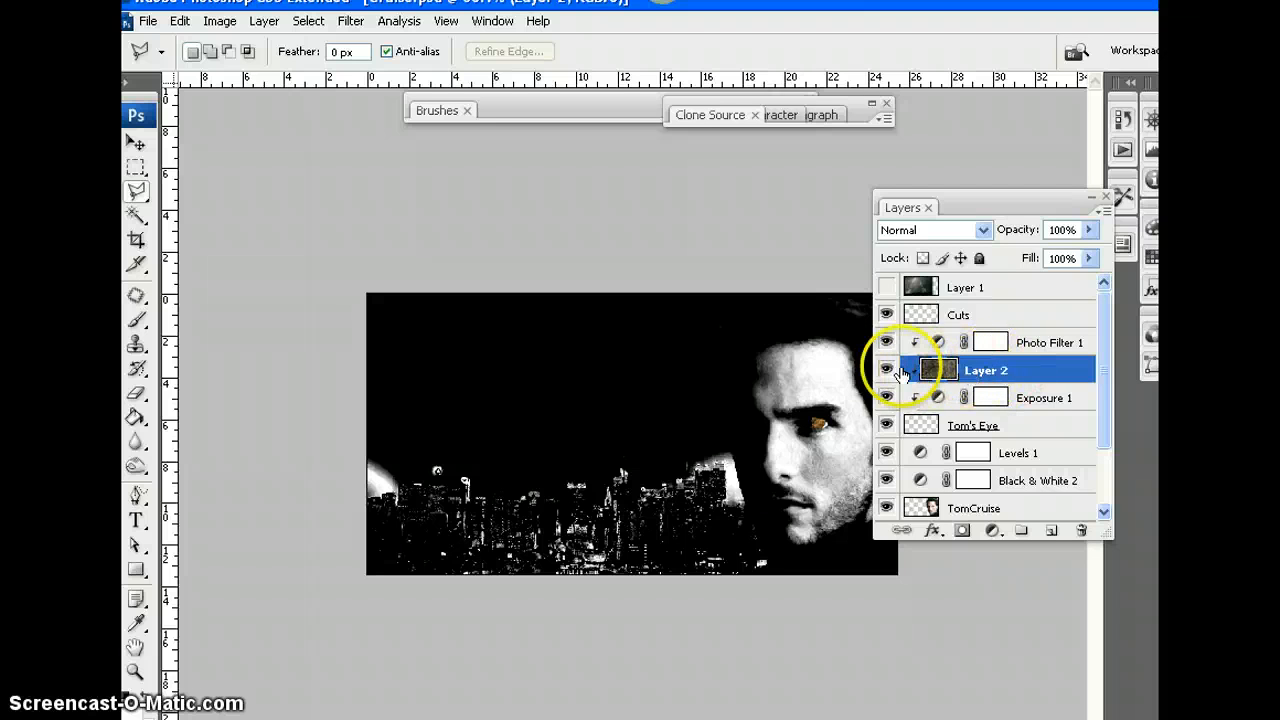
left_click_drag(978, 372, 980, 345)
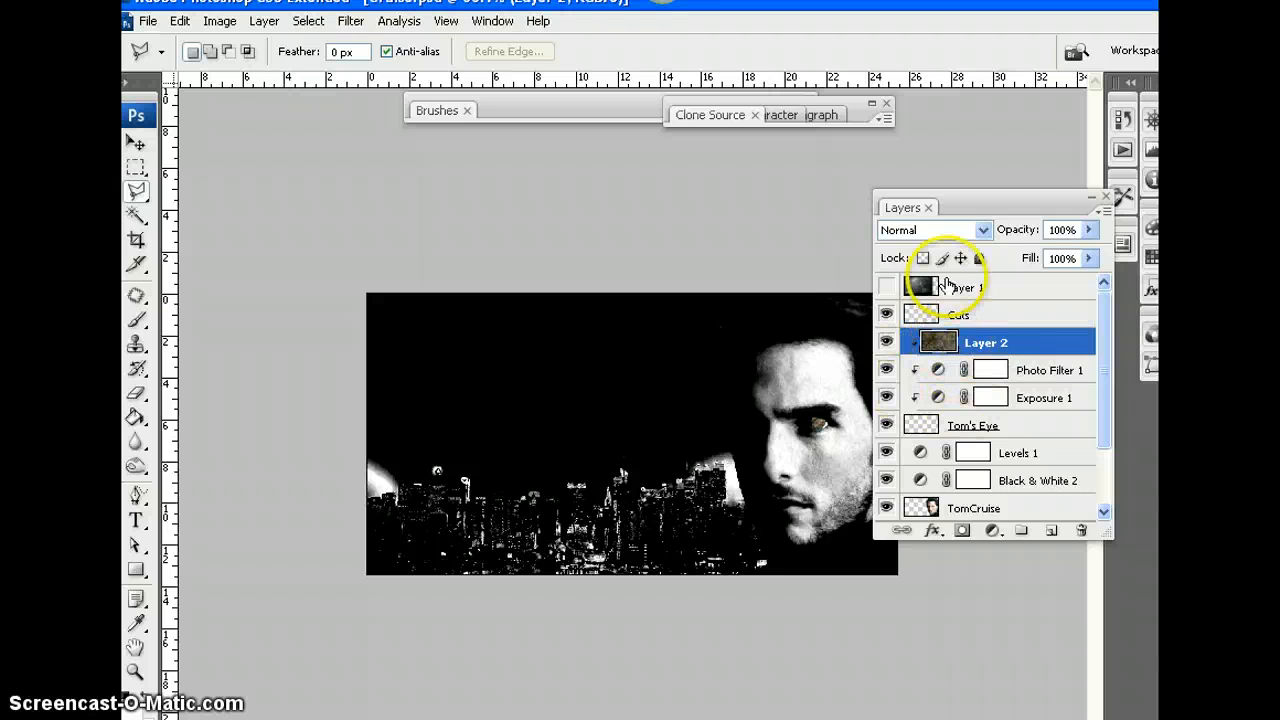
right_click(984, 348)
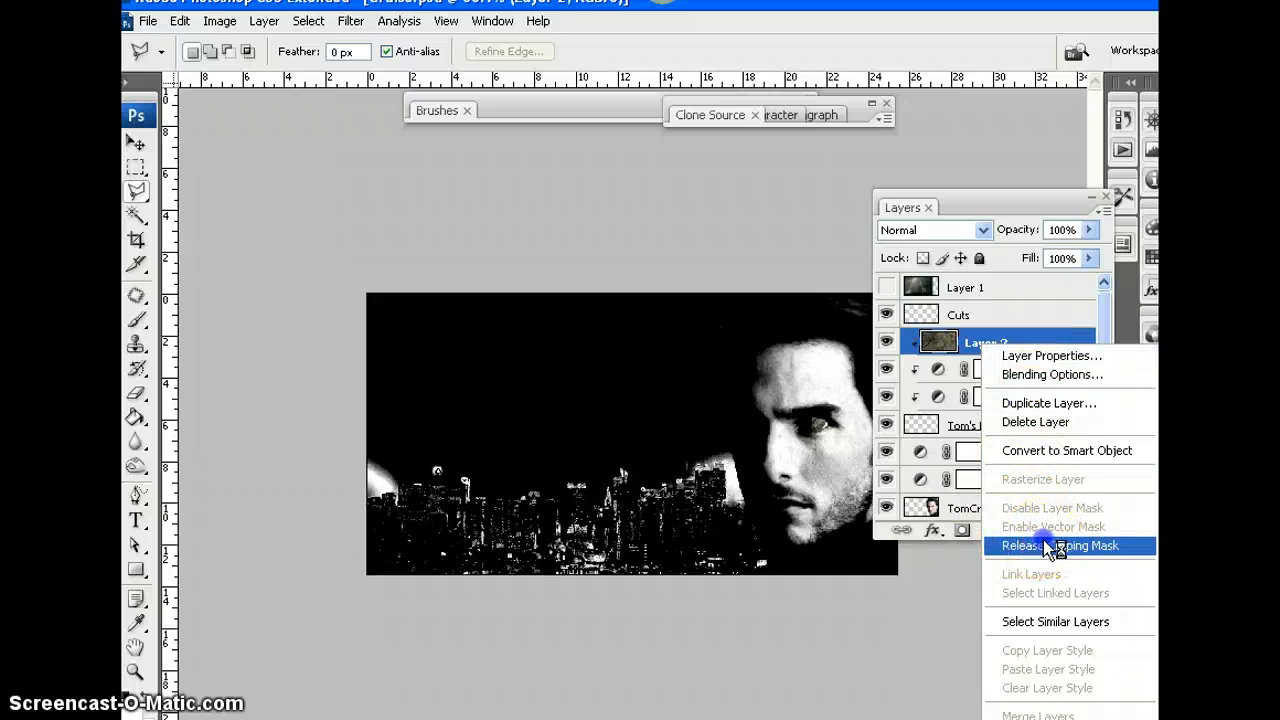
left_click(1000, 546)
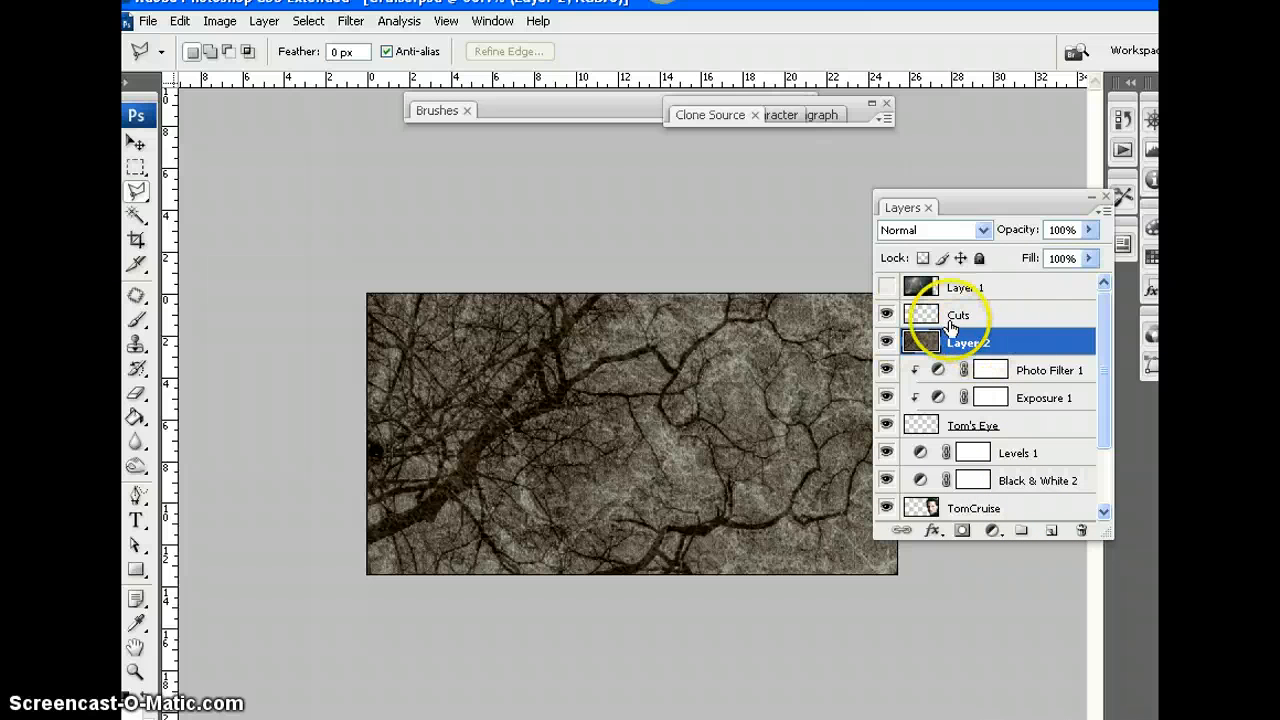
- Try the Darken and Multiply blending modes on the pasted texture layer, and set it to Color Burn
left_click(912, 230)
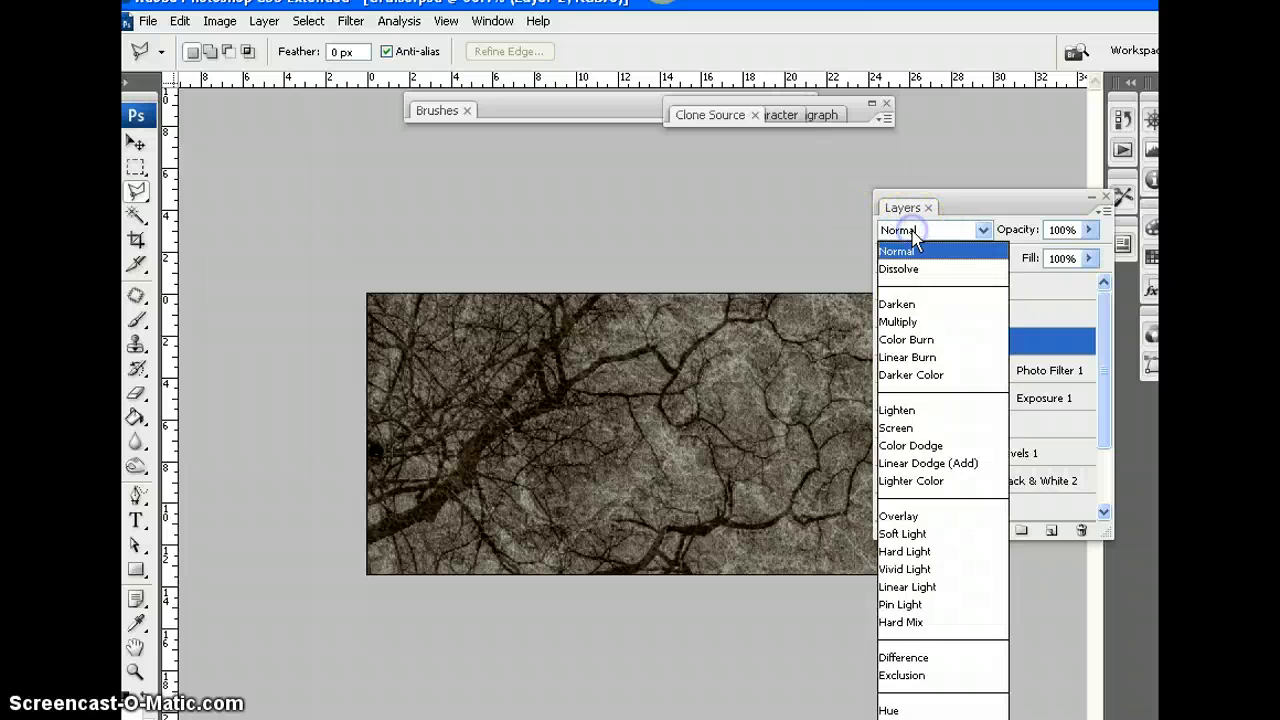
left_click(912, 231)
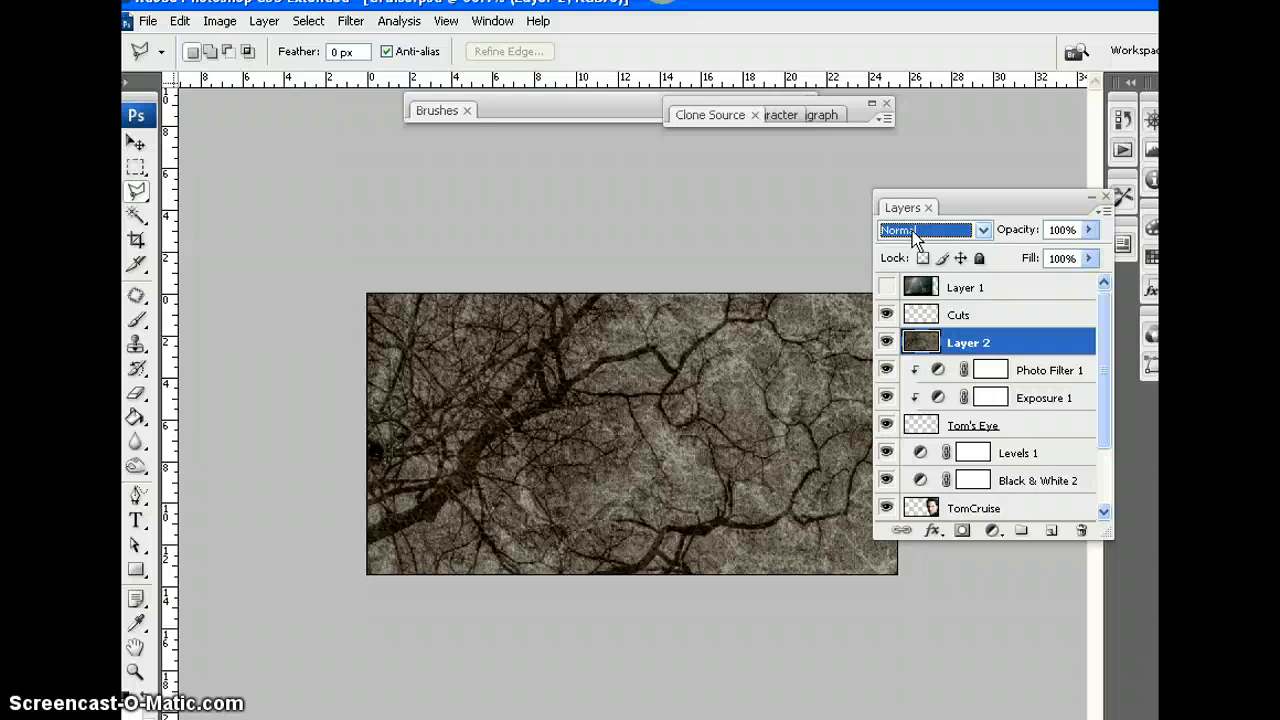
key("Down")
key("Down")
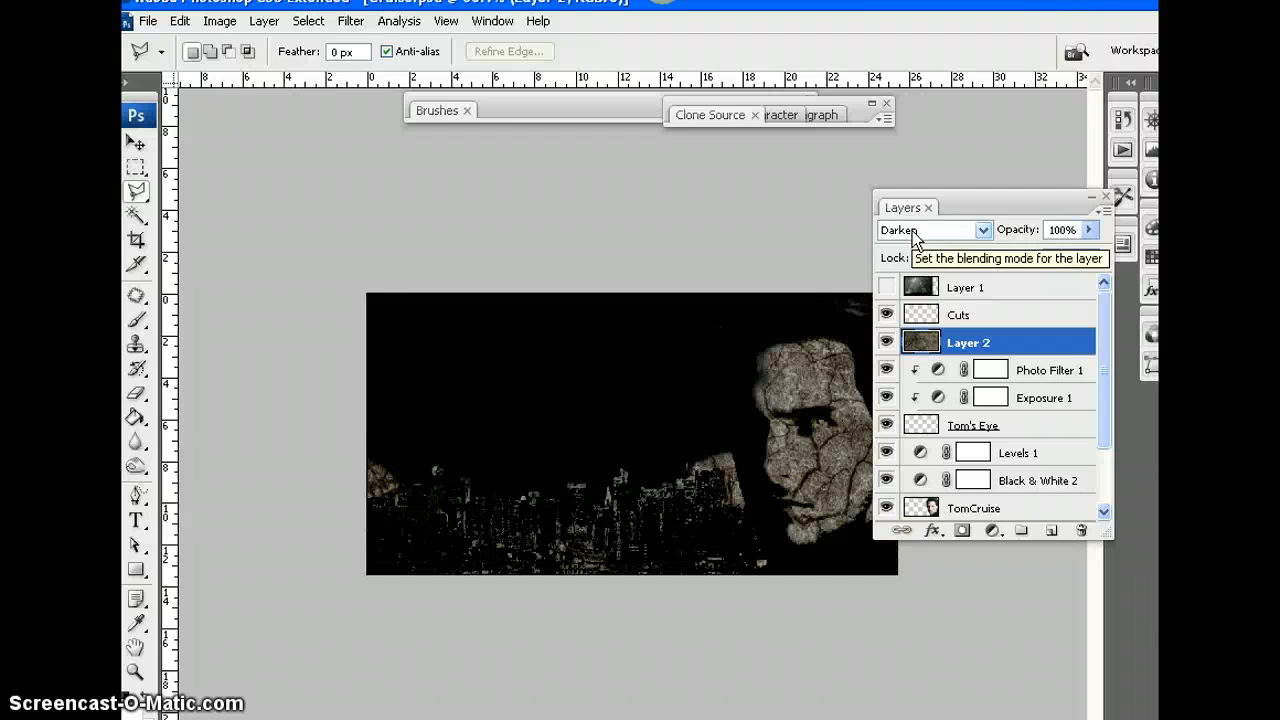
scroll(912, 236, "down", 1)
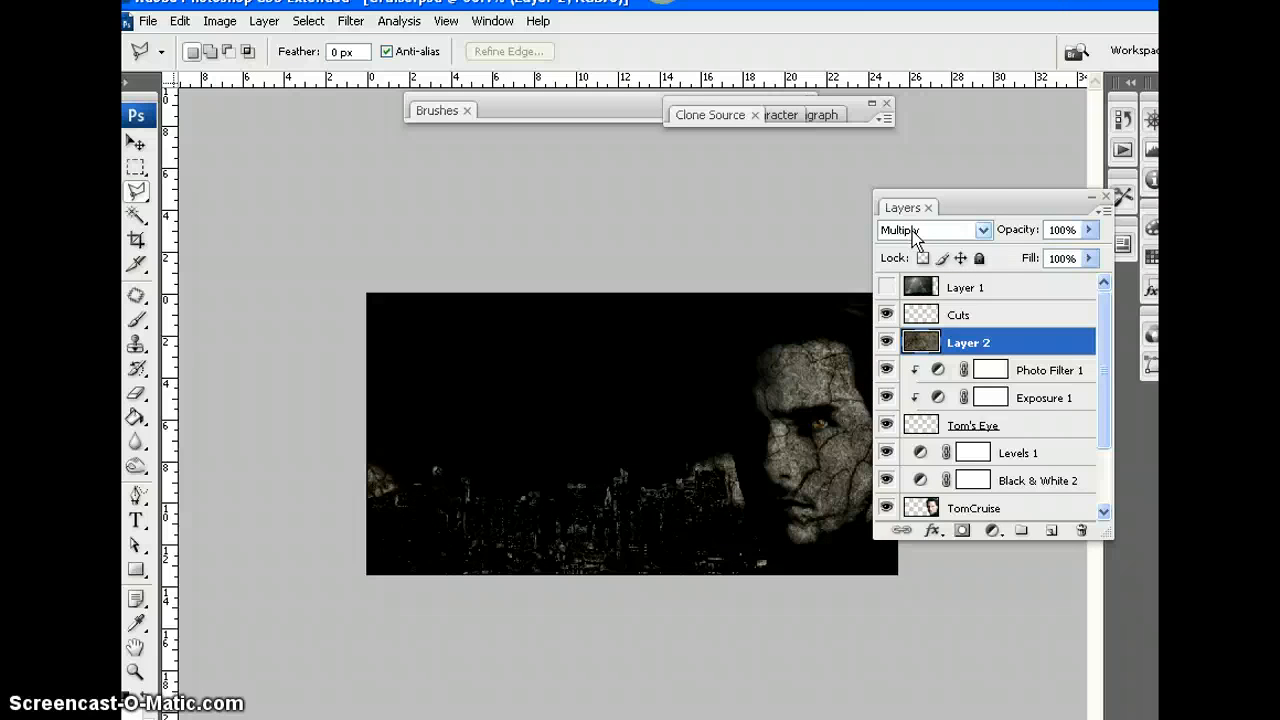
scroll(912, 236, "down", 1)
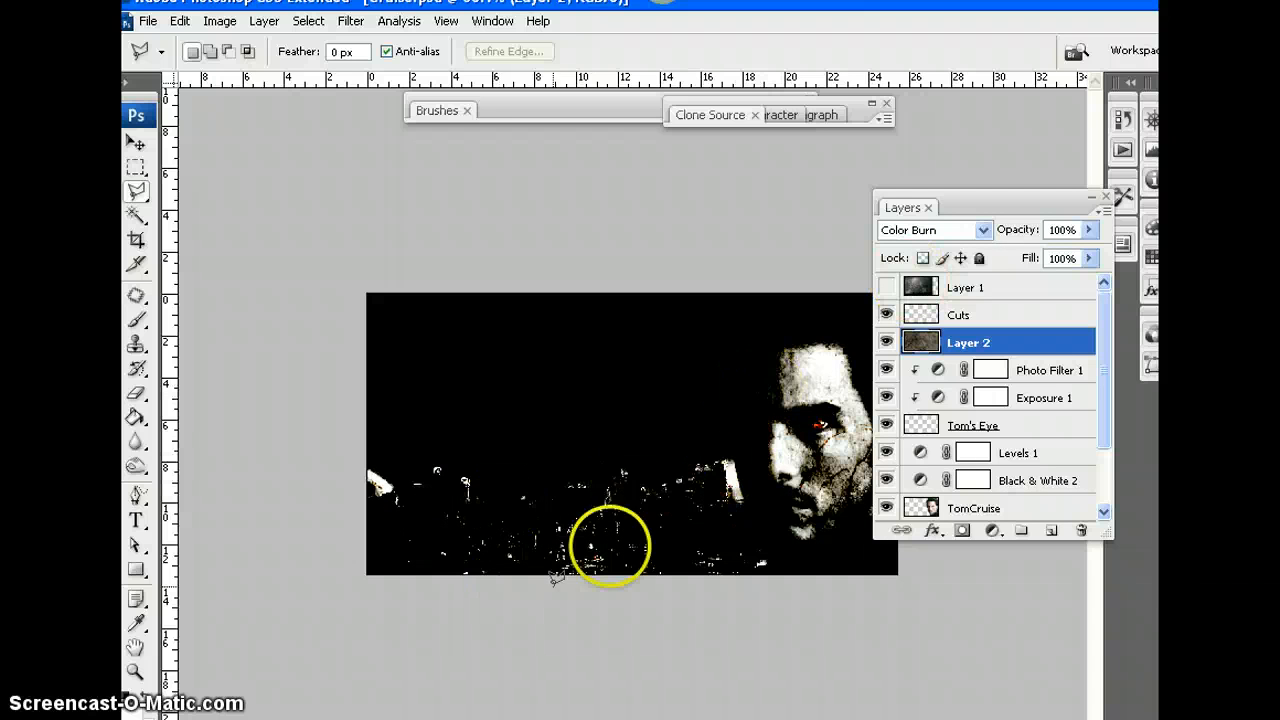
- Move the texture layer down the stack to directly above the TomCruise layer
right_click(960, 346)
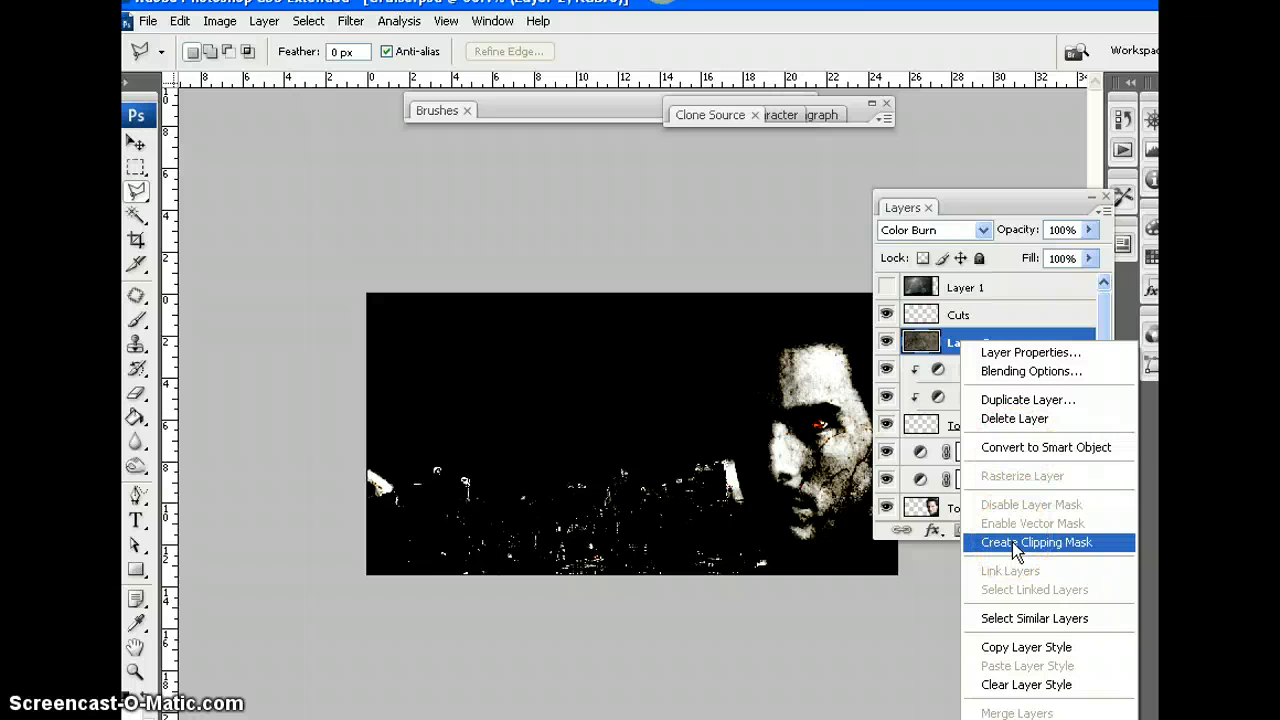
left_click(935, 345)
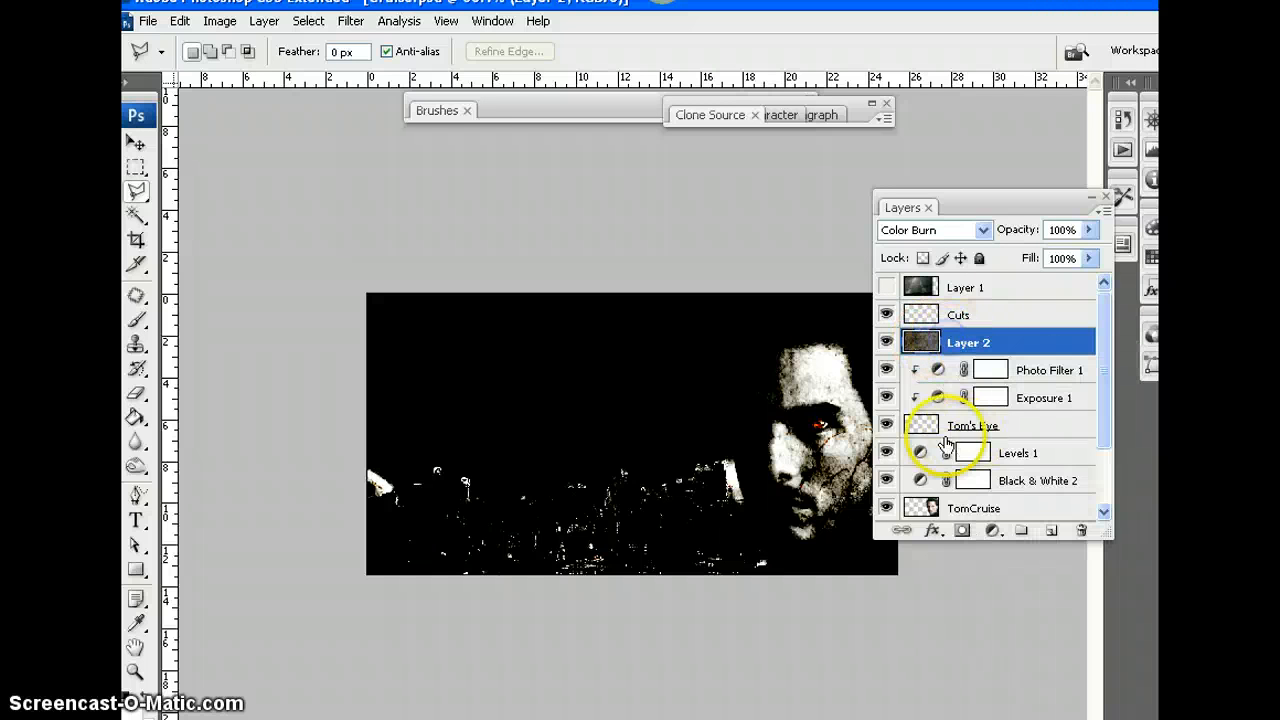
left_click_drag(962, 345, 958, 498)
scroll(979, 481, "down", 1)
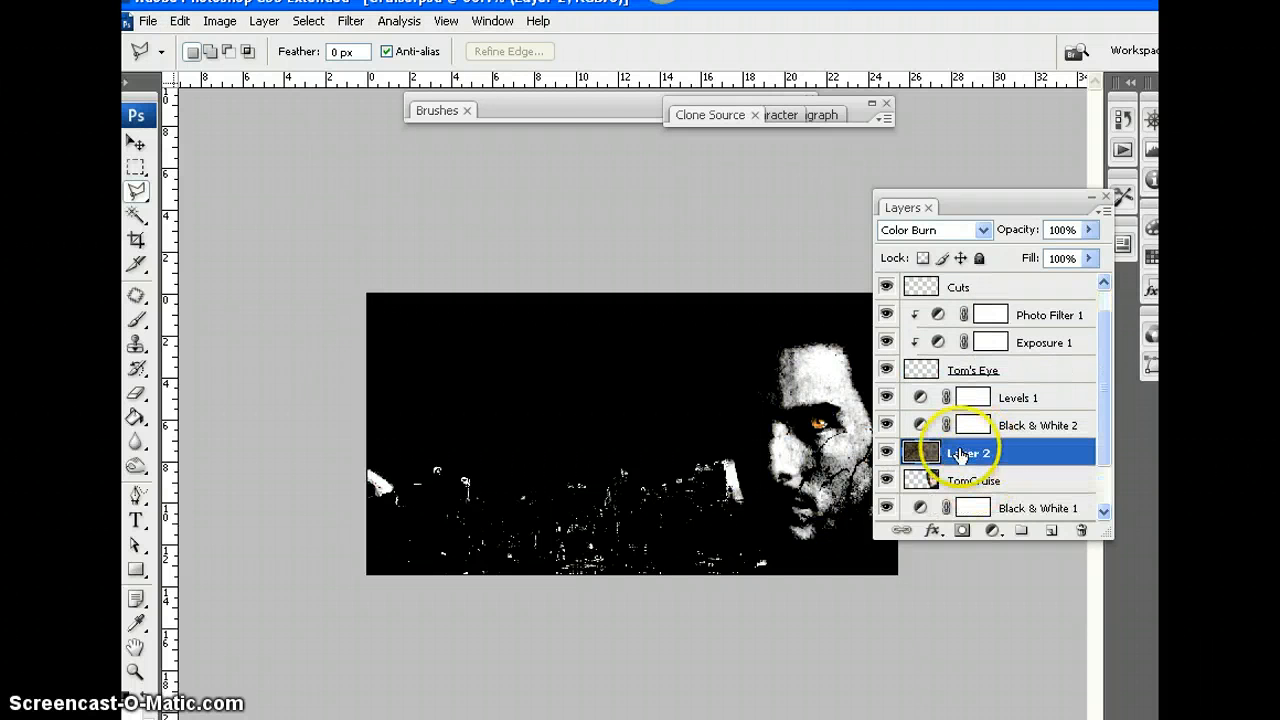
- Clip the texture layer to the TomCruise layer, and collapse the layer list to reveal the whole image
left_click(970, 455)
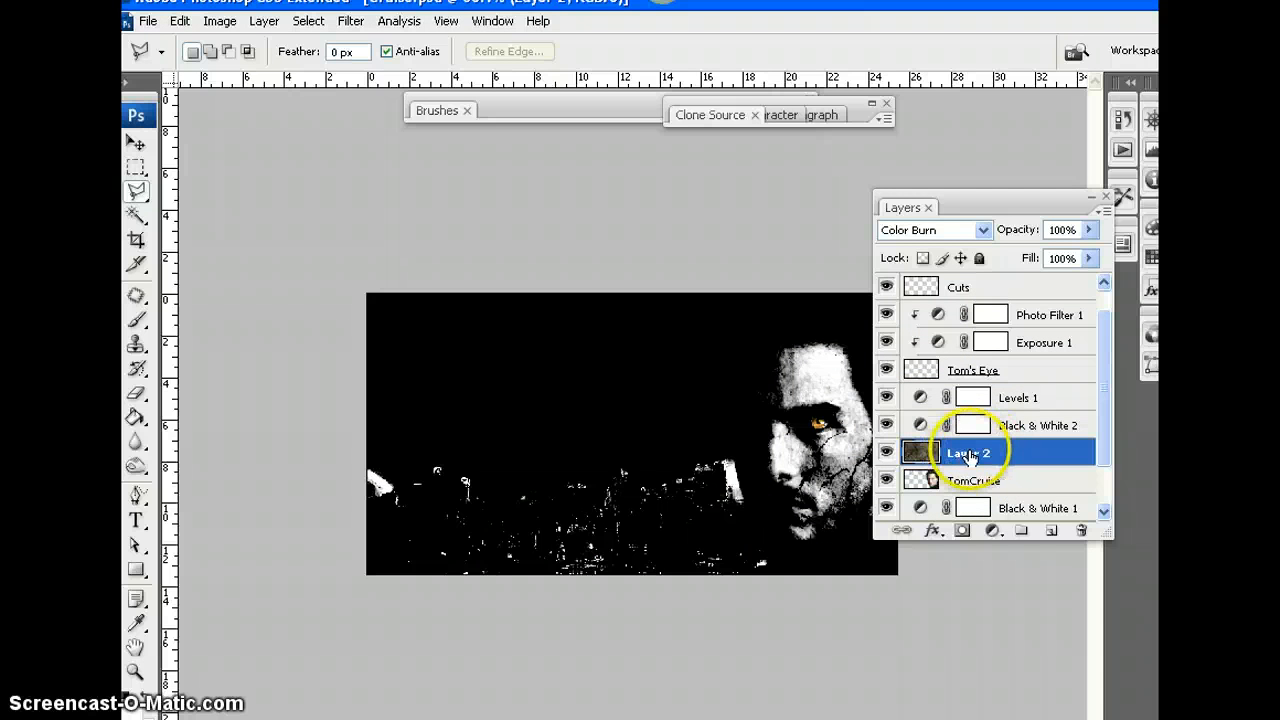
right_click(966, 452)
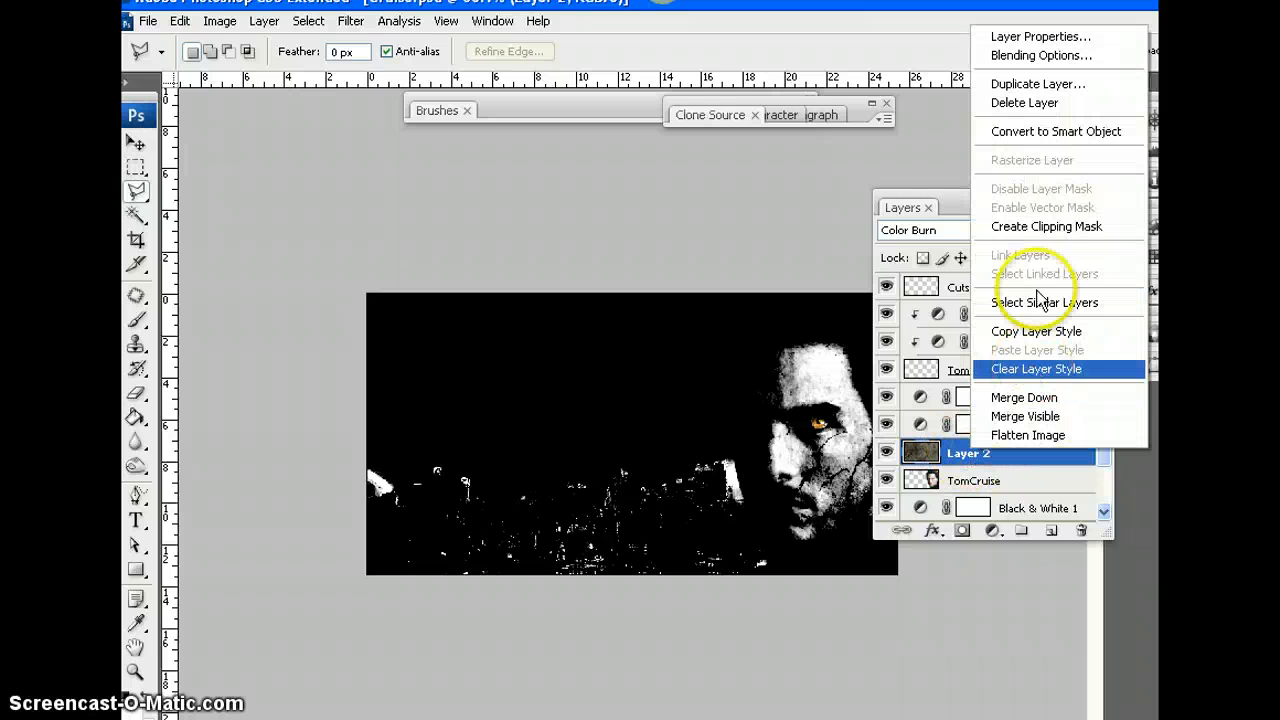
left_click(1045, 226)
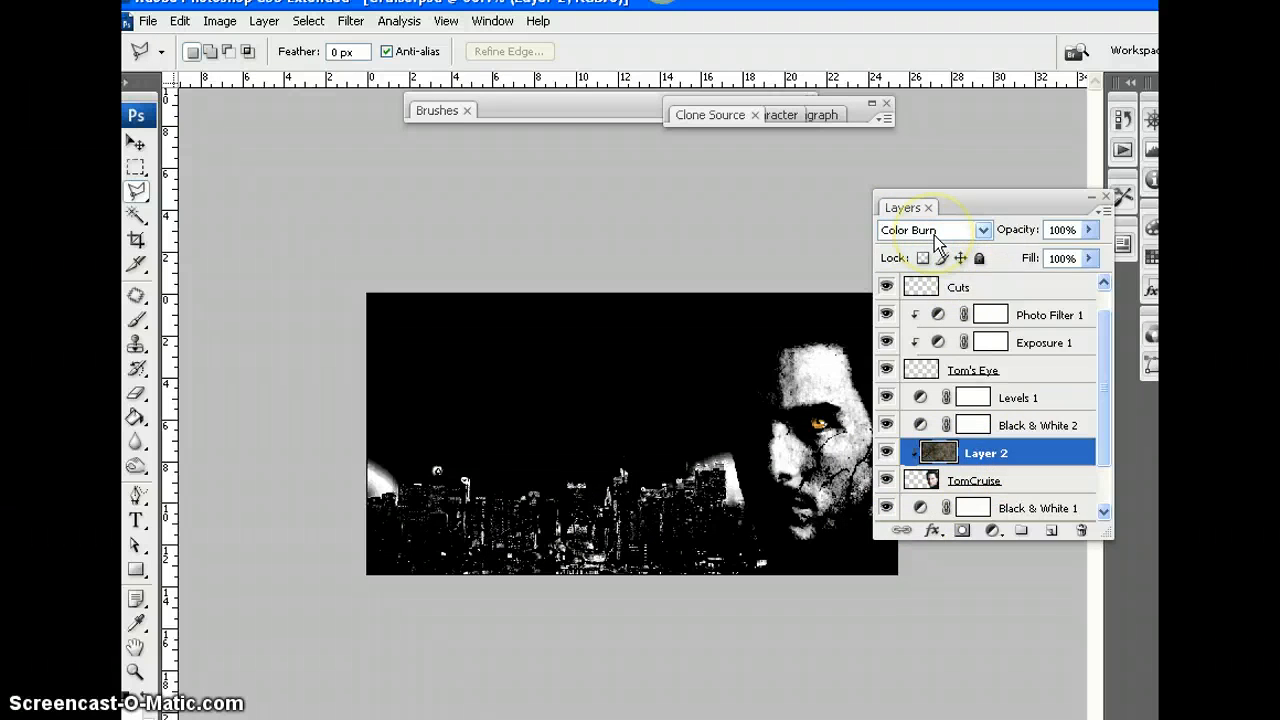
double_click(995, 207)
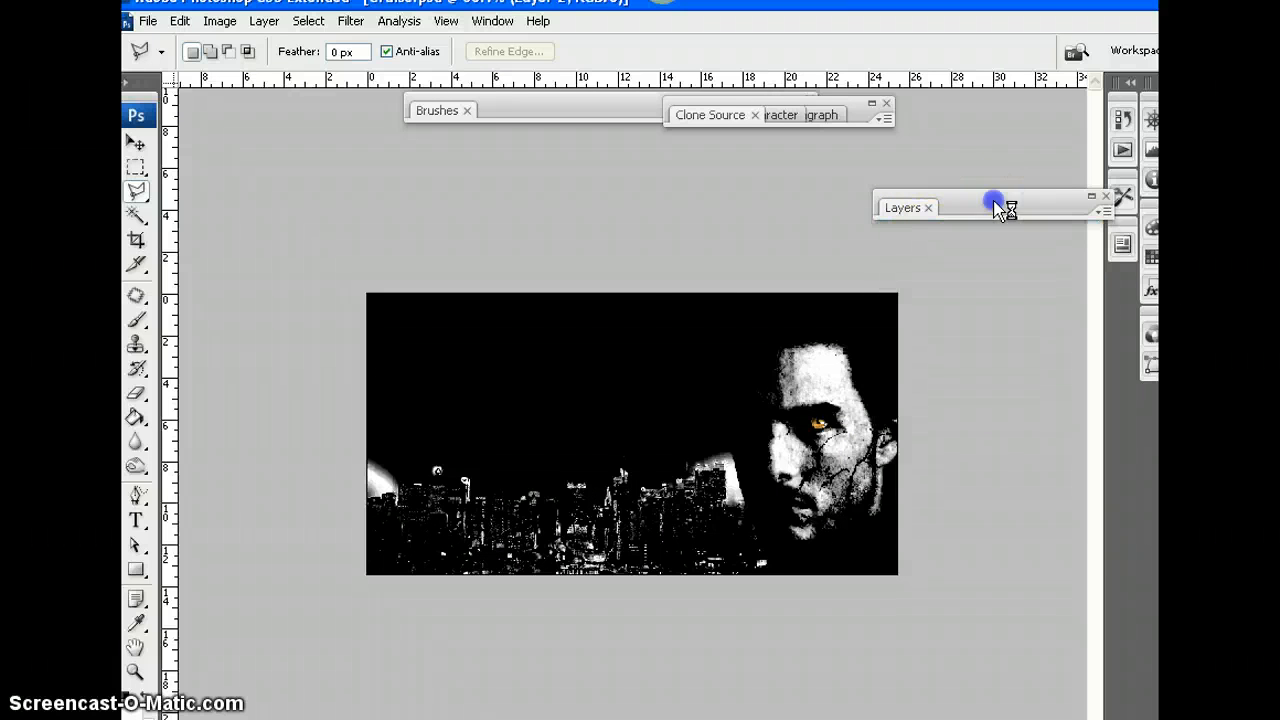